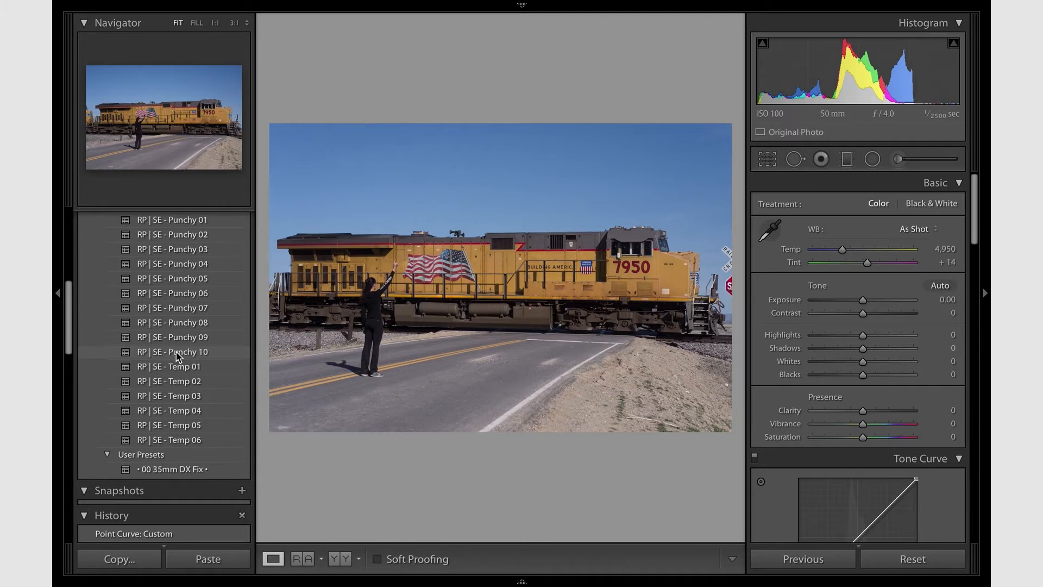
# - Try the RP | SE - Punchy 10 preset on the train photo and undo it
pyautogui.click(178, 353)
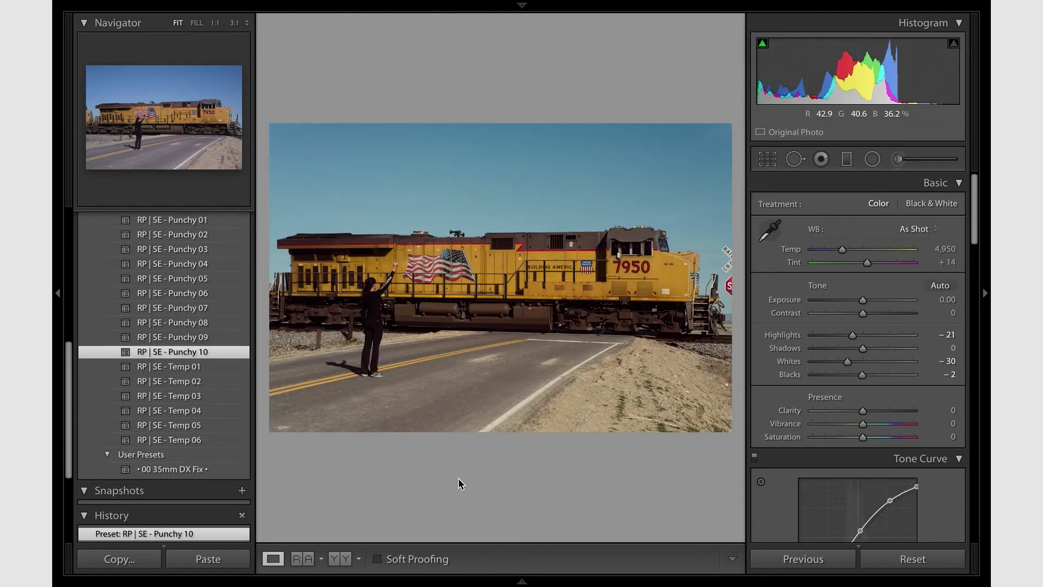
pyautogui.hotkey('ctrl', 'z')
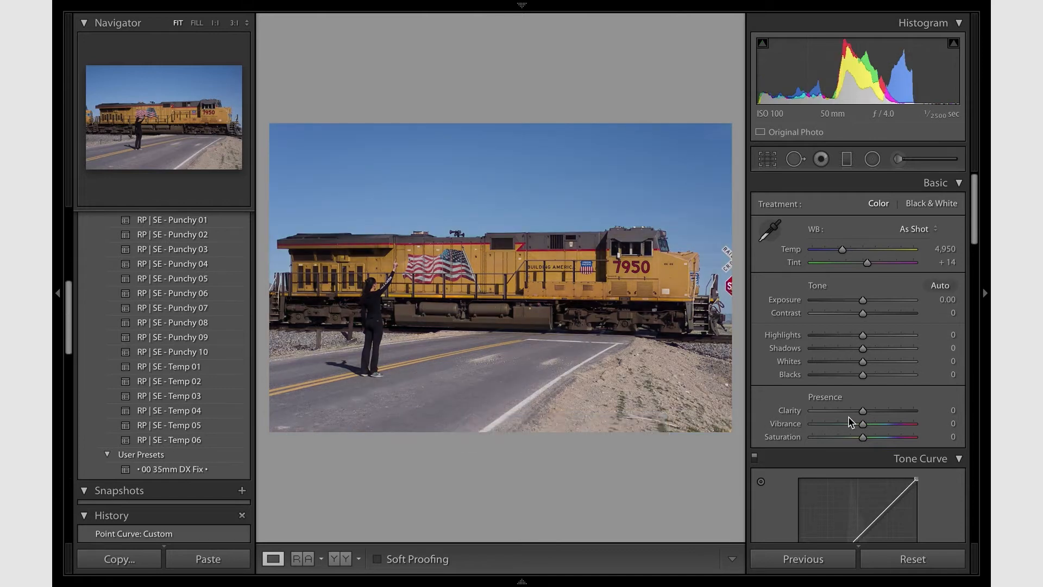
# - Add film grain to the train photo with Amount 20 and Size 50
pyautogui.scroll(-10, 851, 423)
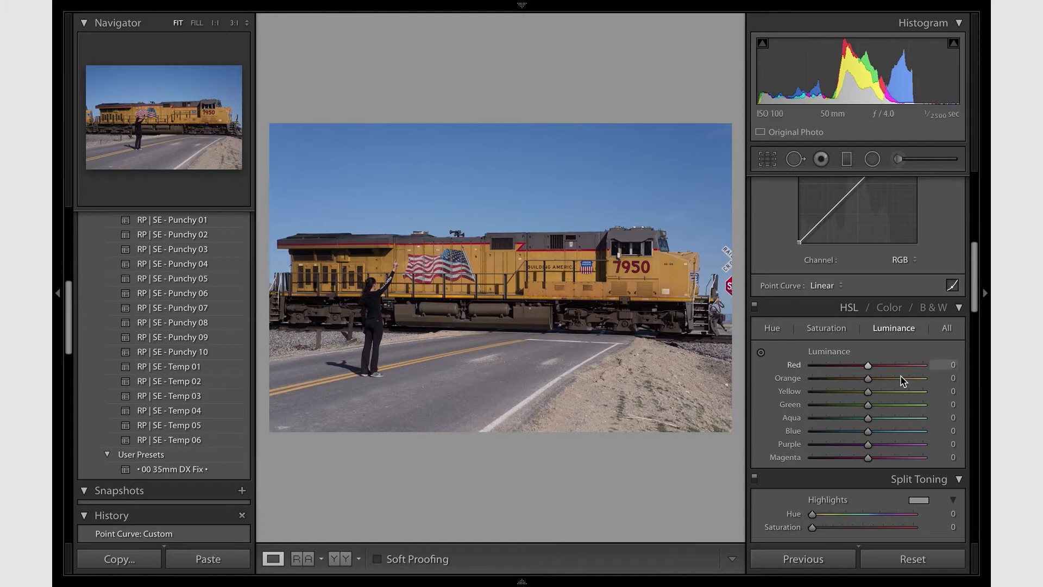
pyautogui.scroll(10, 902, 380)
pyautogui.scroll(-1, 902, 381)
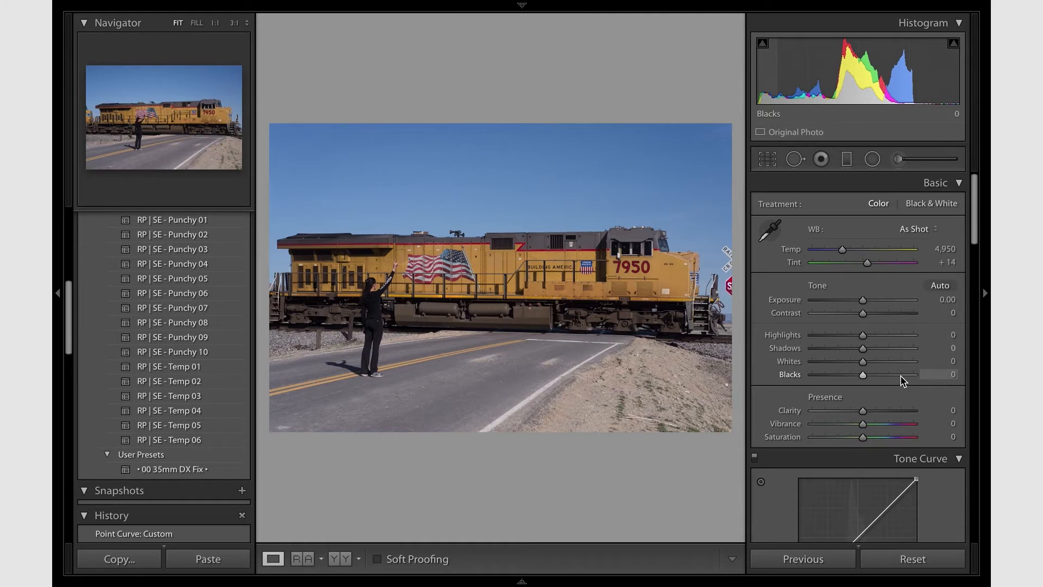
pyautogui.scroll(-3, 836, 387)
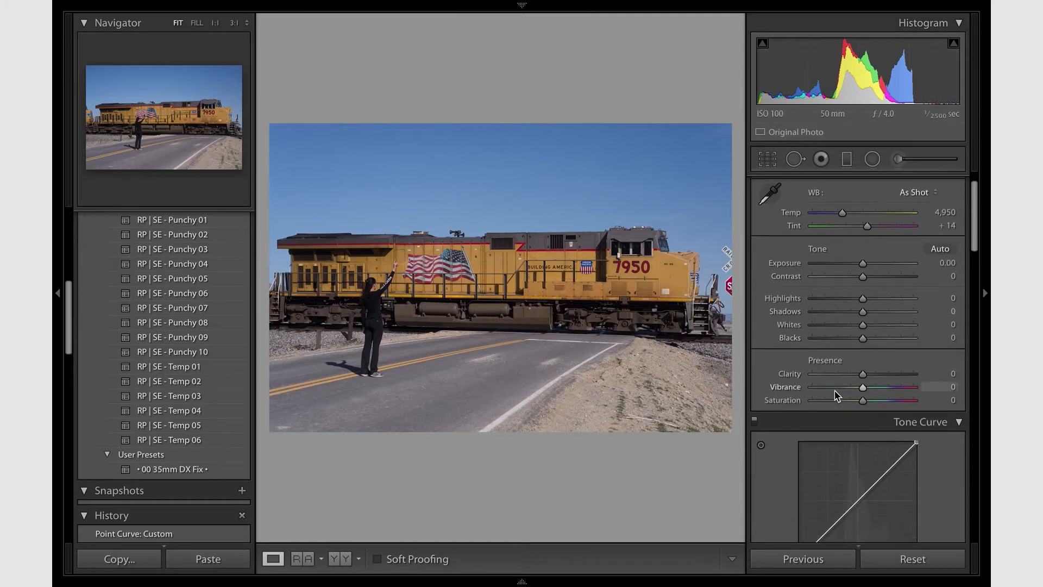
pyautogui.scroll(-15, 835, 391)
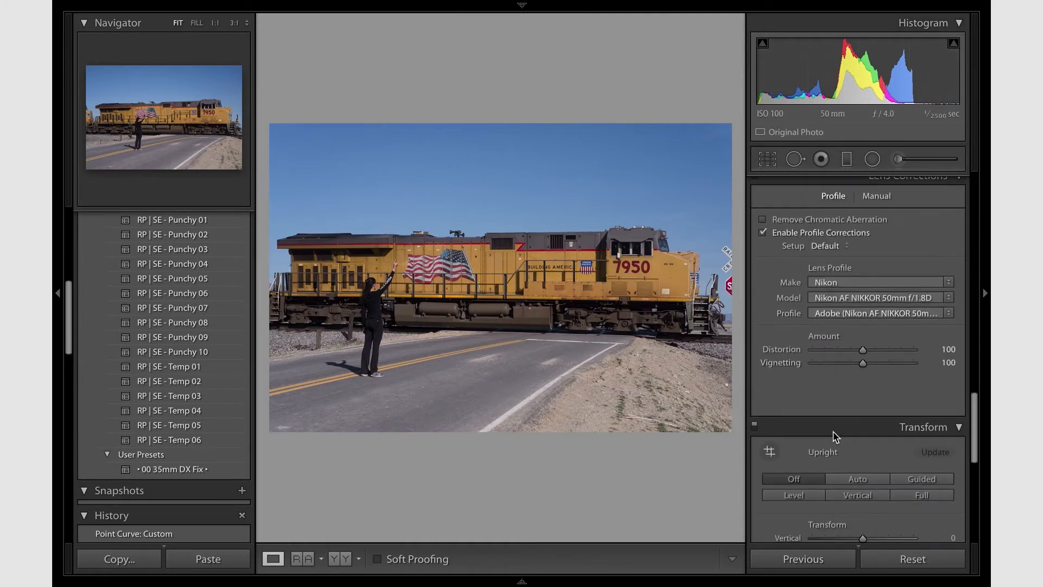
pyautogui.scroll(-8, 833, 432)
pyautogui.moveTo(826, 460); pyautogui.dragTo(864, 477)
pyautogui.click(858, 475)
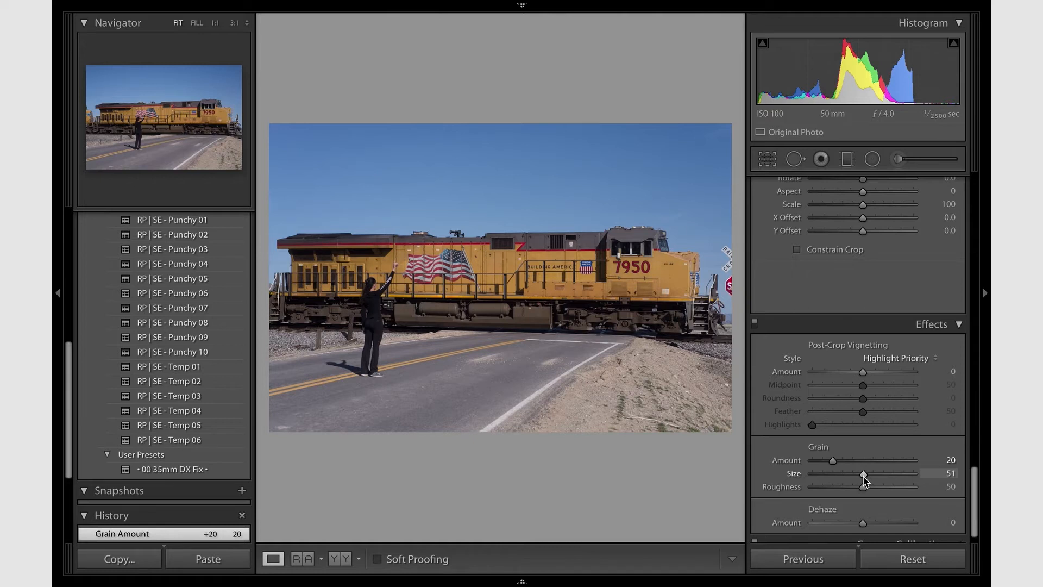
pyautogui.moveTo(866, 480); pyautogui.dragTo(864, 479)
# - Shape the RGB tone curve with a shadow point at 28.6 / 27.1 %, a raised highlight point and lowered white end, and set Exposure to -0.10
pyautogui.scroll(15, 896, 353)
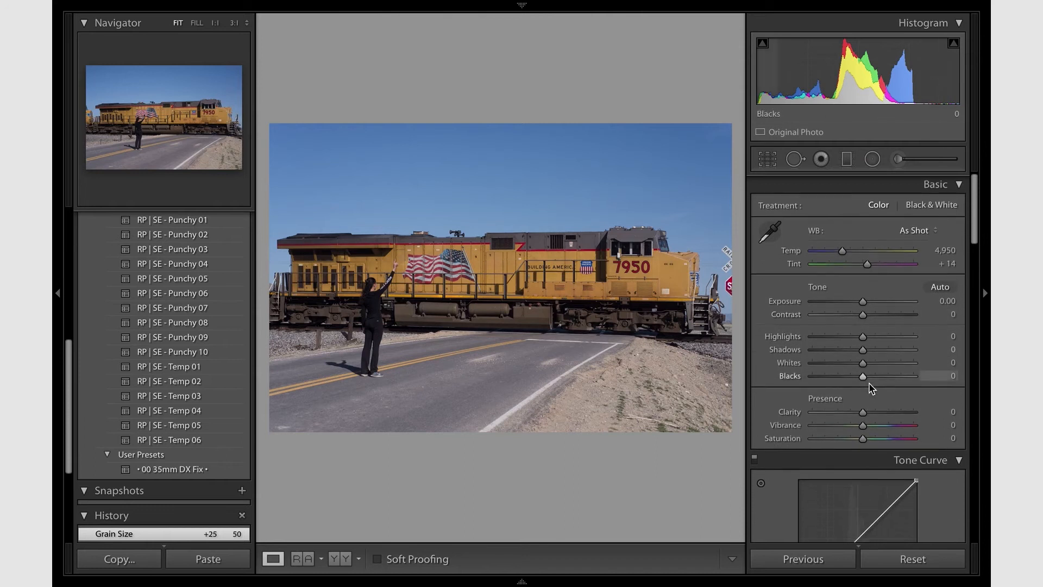
pyautogui.moveTo(835, 376); pyautogui.dragTo(832, 381)
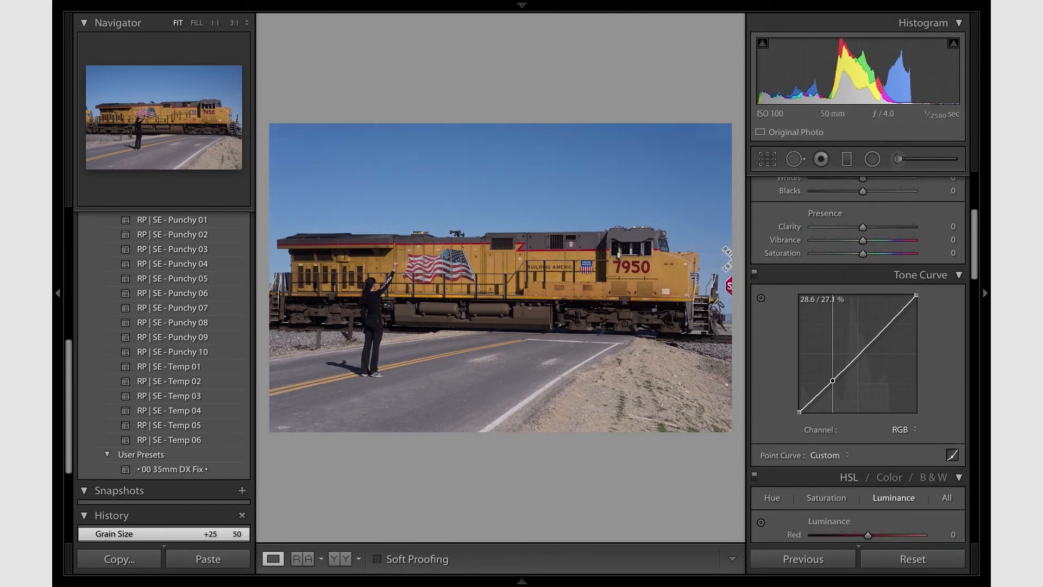
pyautogui.moveTo(877, 341); pyautogui.dragTo(917, 309)
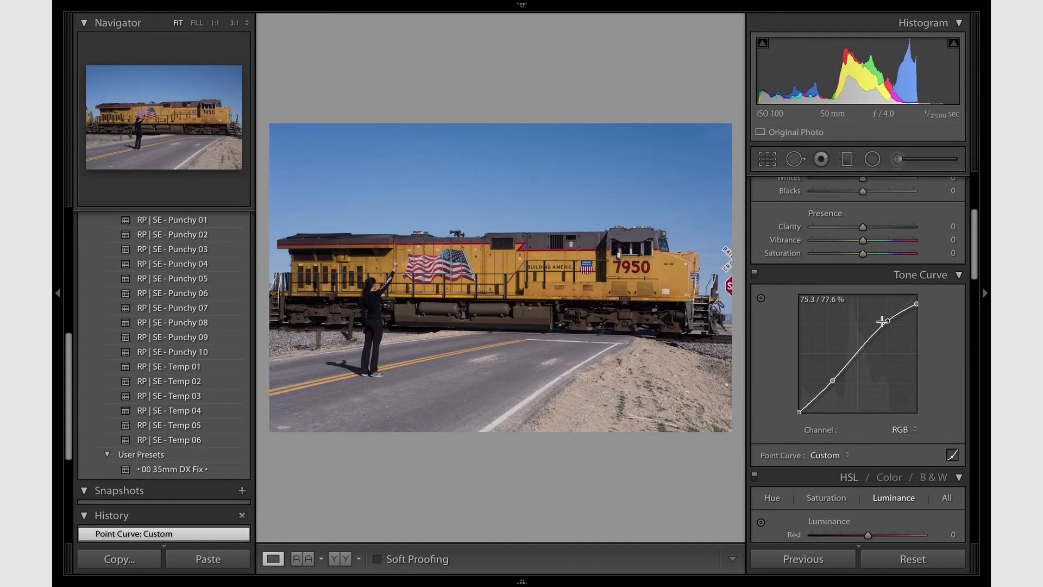
pyautogui.scroll(5, 869, 323)
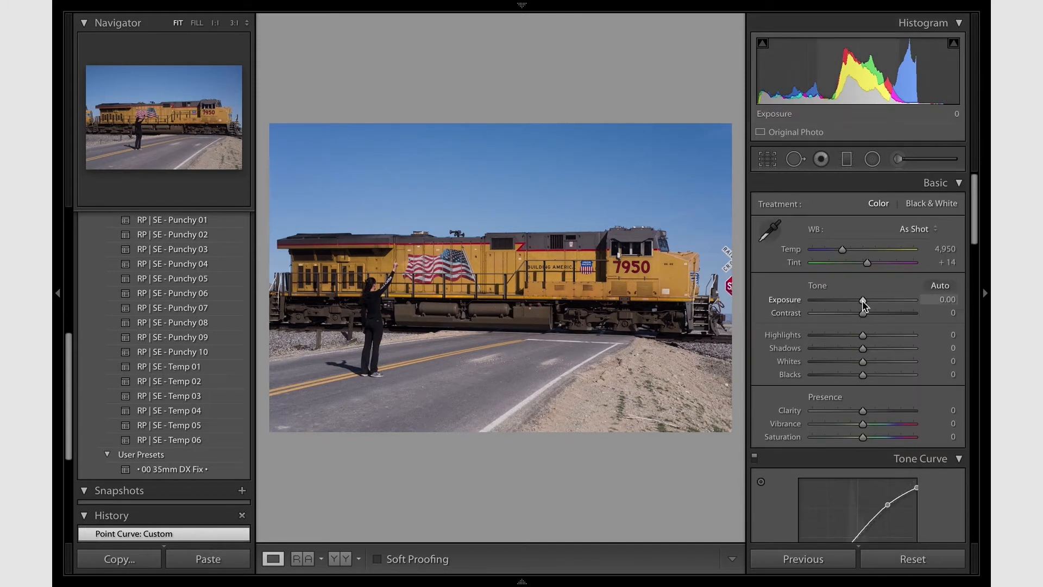
pyautogui.moveTo(863, 301); pyautogui.dragTo(862, 303)
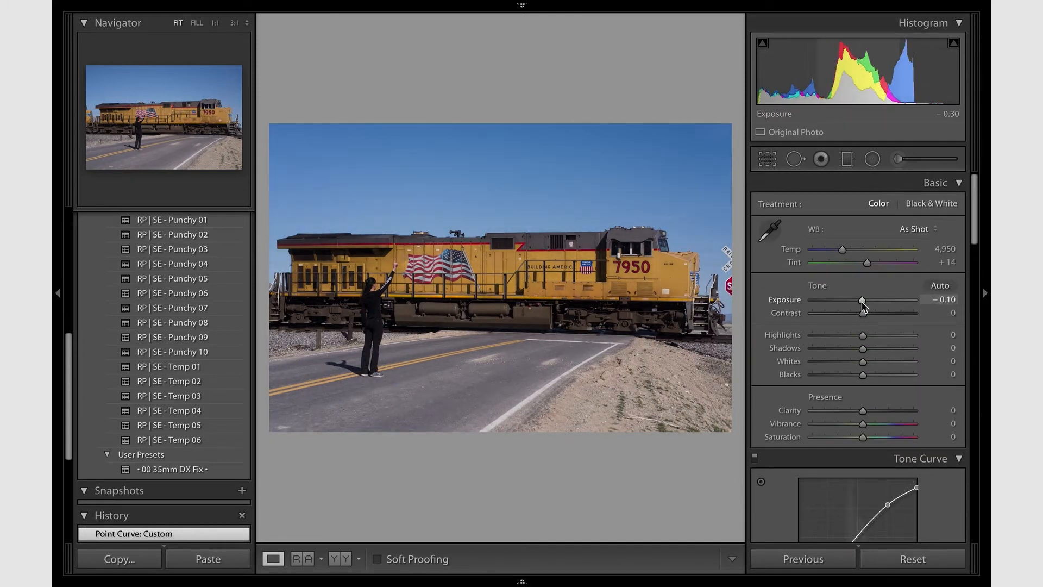
# - Lower the RGB tone curve's shadow point slightly and lift its black end to fade the blacks
pyautogui.scroll(-10, 862, 304)
pyautogui.scroll(-3, 864, 307)
pyautogui.scroll(10, 864, 307)
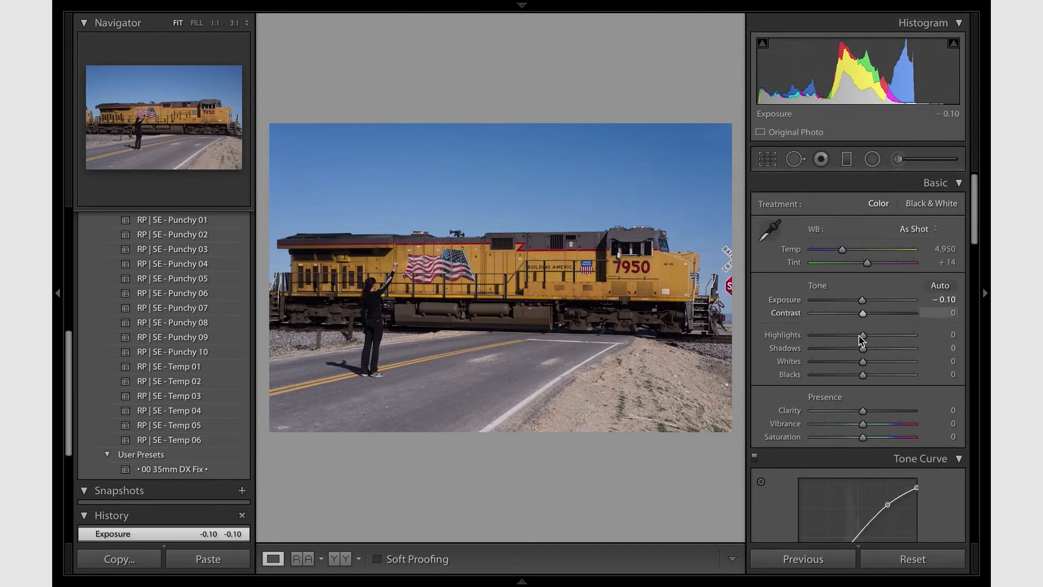
pyautogui.scroll(-4, 860, 510)
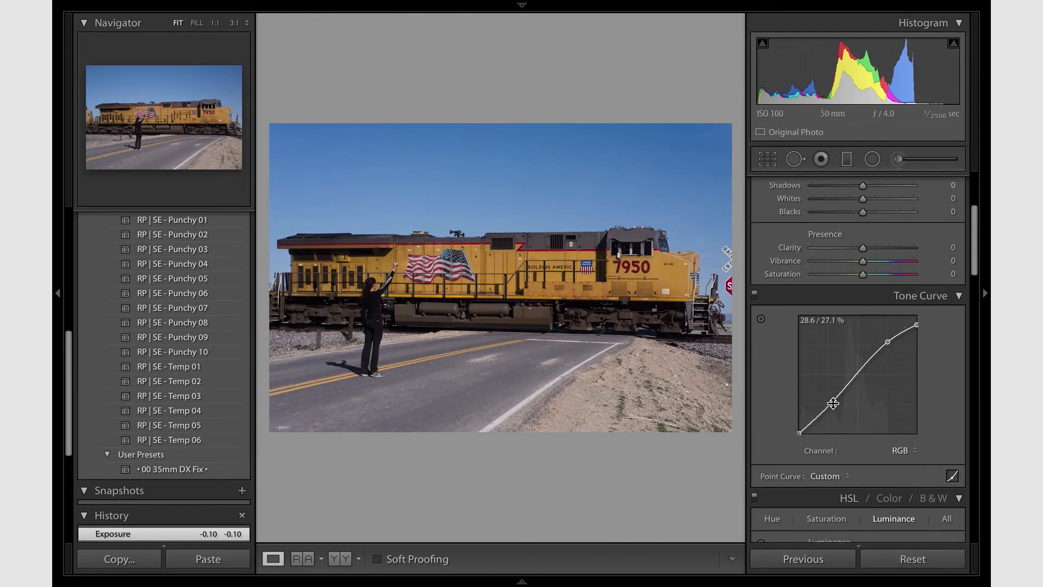
pyautogui.moveTo(833, 402); pyautogui.dragTo(833, 403)
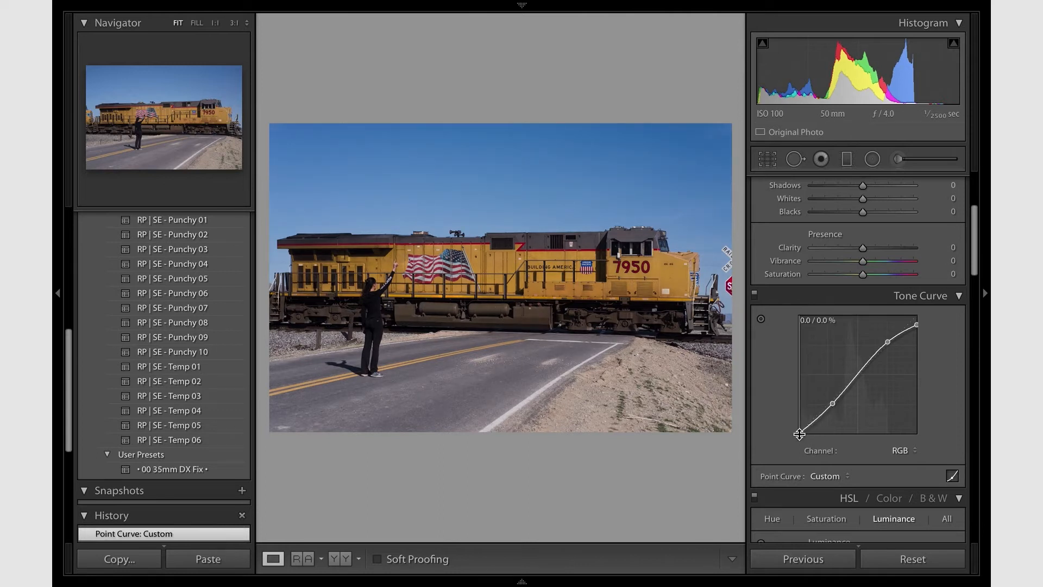
pyautogui.moveTo(799, 434); pyautogui.dragTo(799, 435)
pyautogui.moveTo(800, 433)
pyautogui.mouseDown()
pyautogui.moveTo(799, 413)
pyautogui.moveTo(799, 431)
pyautogui.mouseUp()
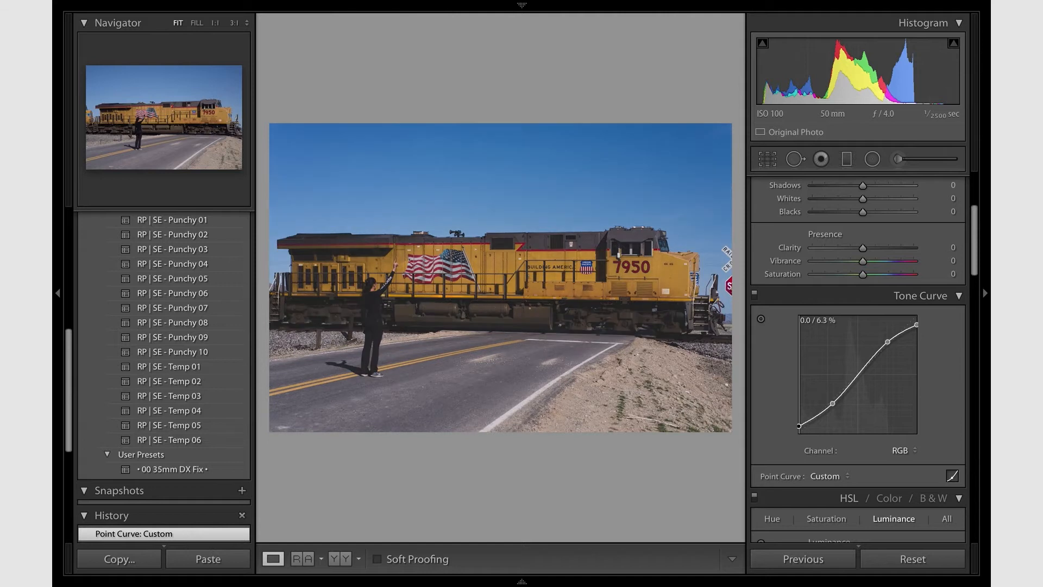
pyautogui.moveTo(799, 430); pyautogui.dragTo(800, 428)
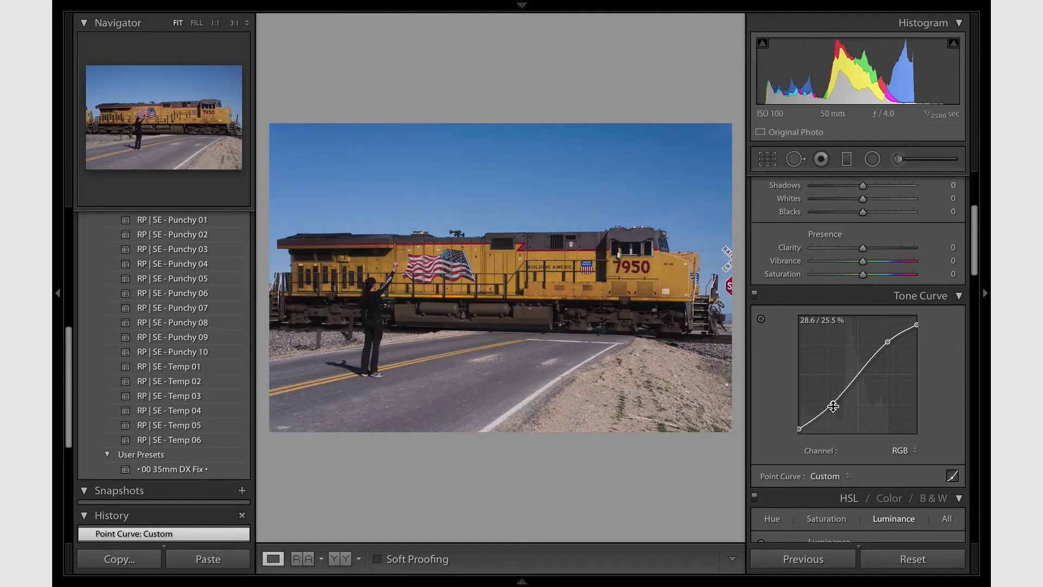
pyautogui.moveTo(831, 408); pyautogui.dragTo(834, 406)
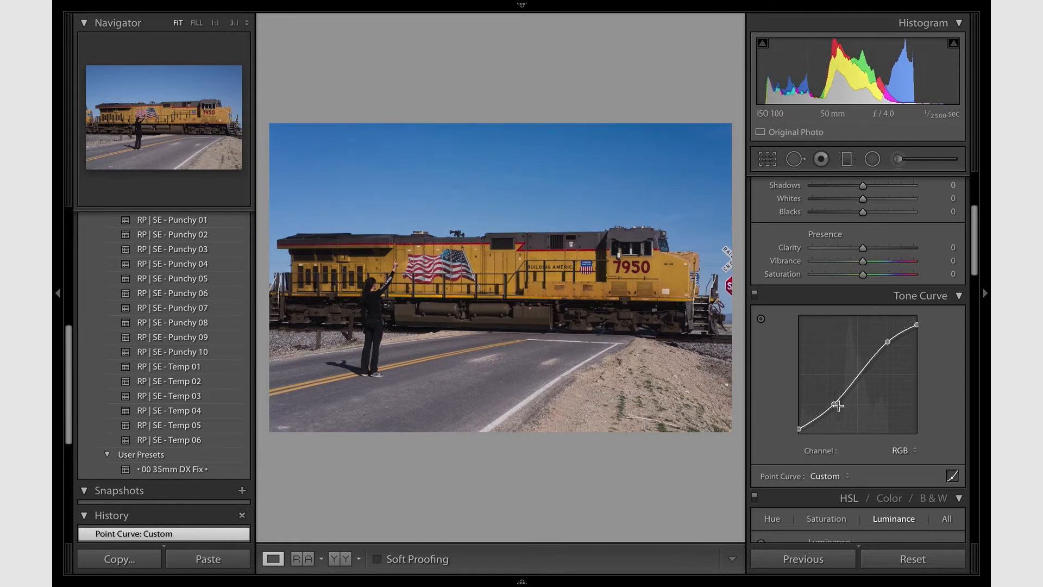
# - Set the HSL saturation to Red -19, Orange -14, Yellow -15, Green -12, Aqua -14, Blue -13, Purple -10 and Magenta -13
pyautogui.scroll(5, 837, 405)
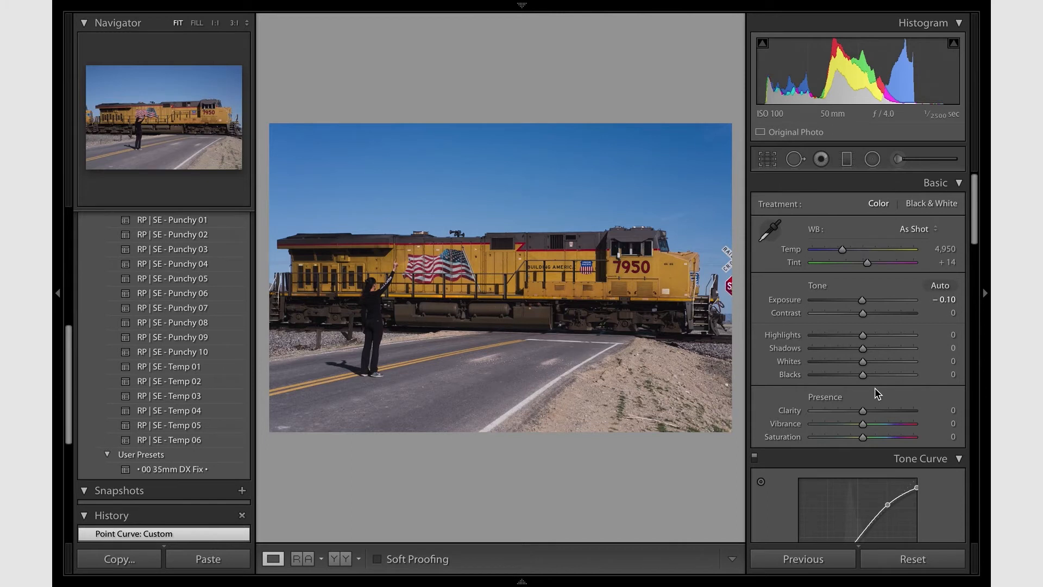
pyautogui.scroll(-10, 878, 394)
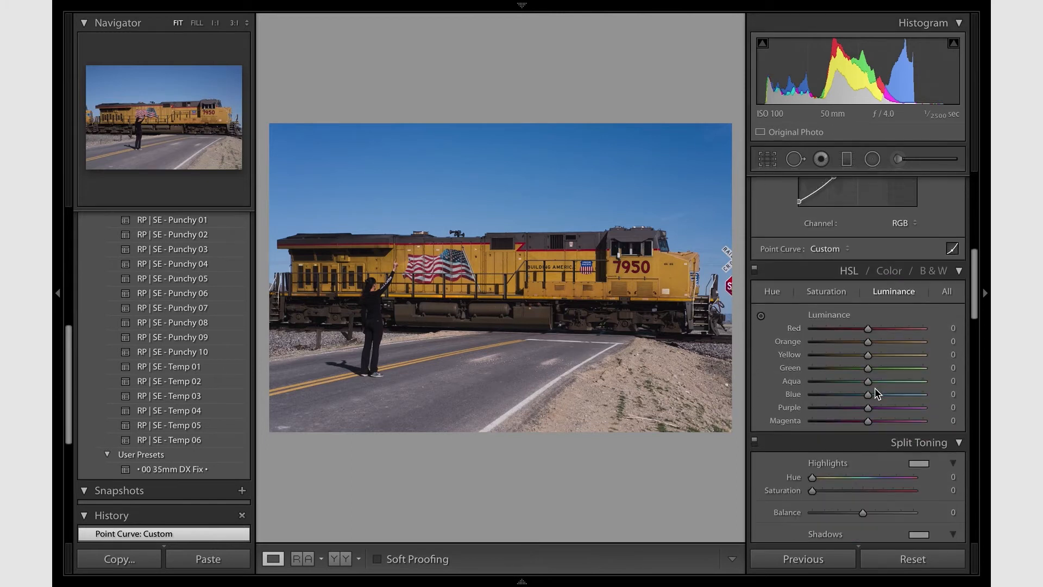
pyautogui.click(840, 293)
pyautogui.moveTo(845, 329)
pyautogui.mouseDown()
pyautogui.moveTo(858, 328)
pyautogui.moveTo(862, 422)
pyautogui.moveTo(856, 331)
pyautogui.mouseUp()
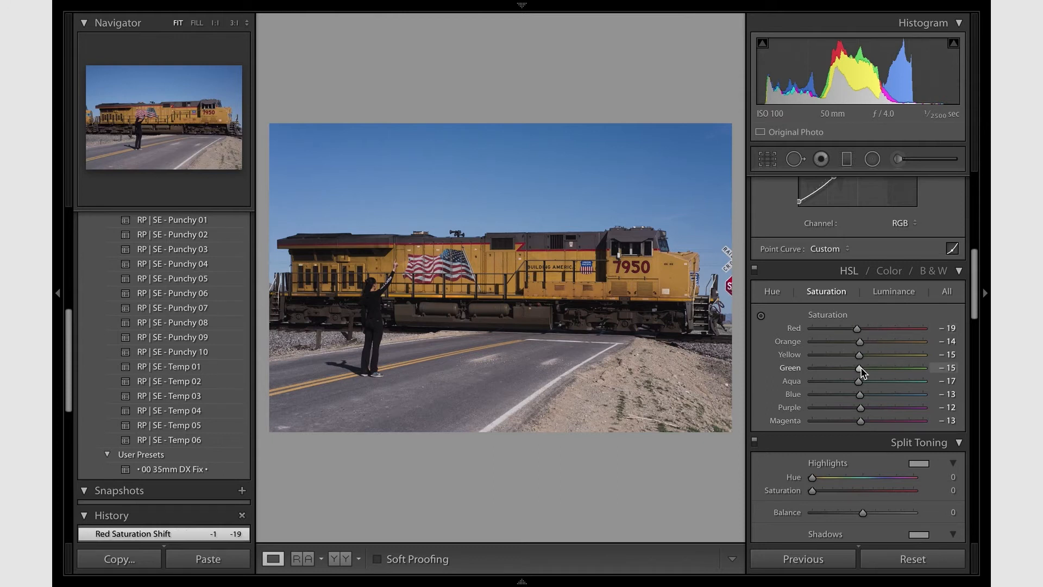
pyautogui.moveTo(861, 372); pyautogui.dragTo(865, 413)
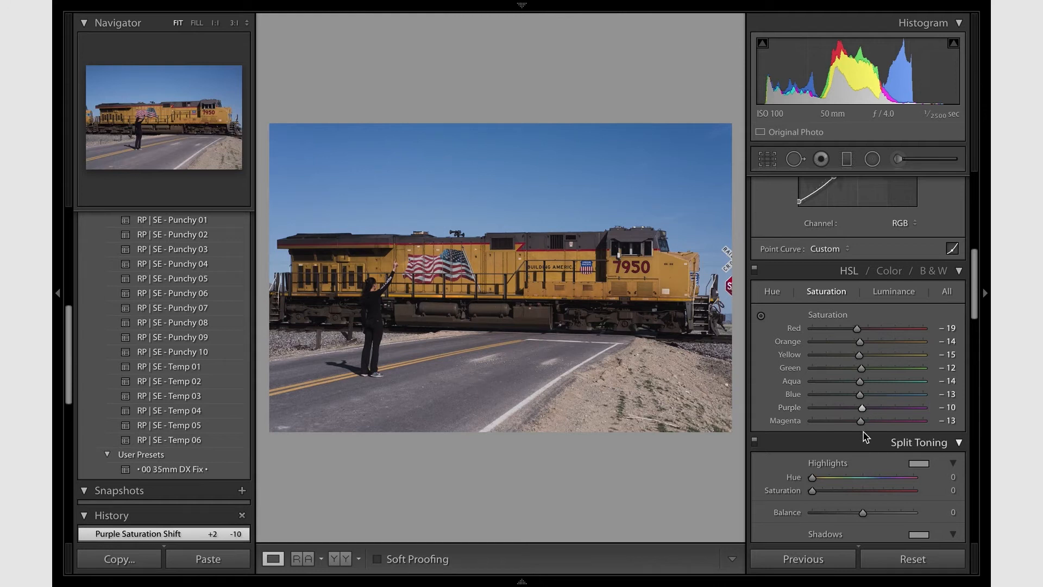
# - Raise the HSL luminance of Orange to +9 and of Yellow to +7
pyautogui.click(896, 292)
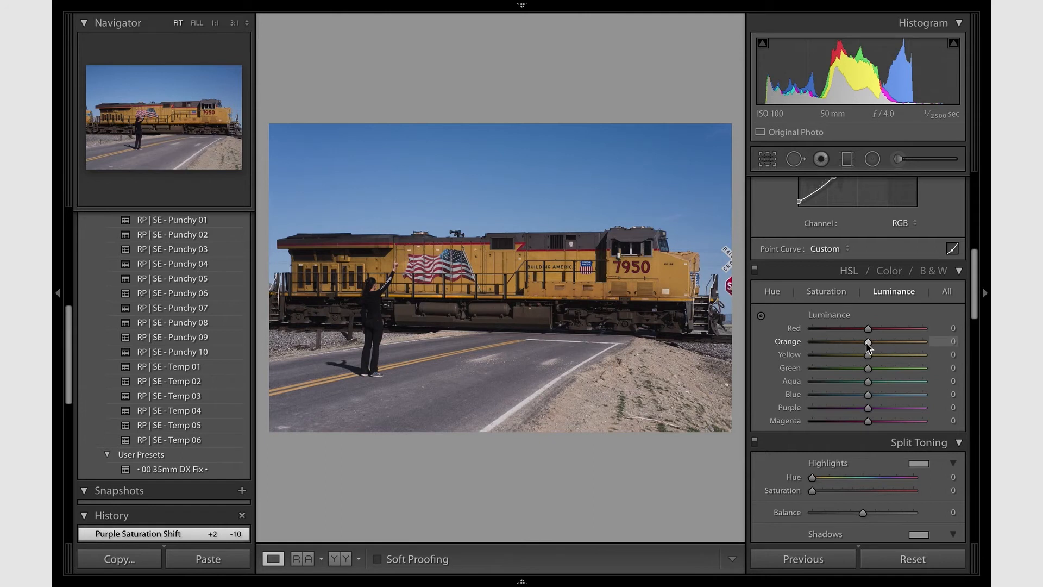
pyautogui.moveTo(868, 344); pyautogui.dragTo(873, 345)
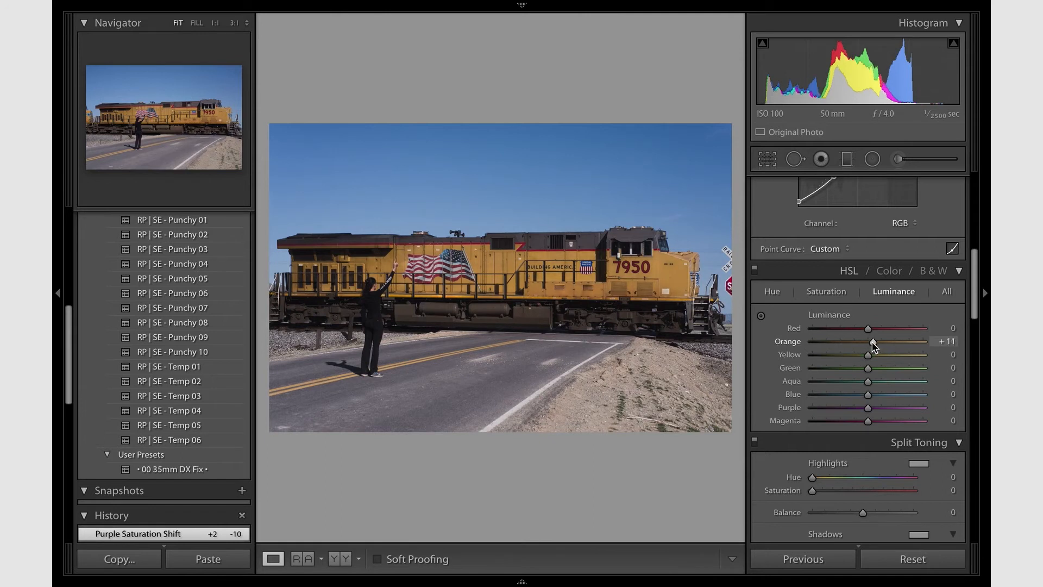
pyautogui.moveTo(873, 342); pyautogui.dragTo(872, 345)
pyautogui.moveTo(868, 355); pyautogui.dragTo(872, 359)
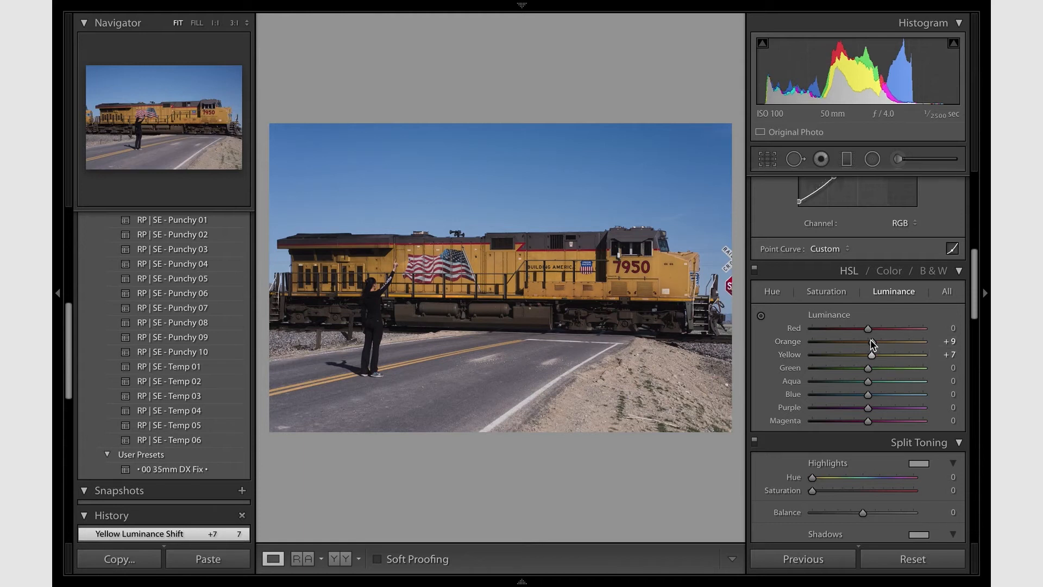
# - Split-tone the highlights with Hue 51 and Saturation 38, and set the Balance to +75
pyautogui.scroll(-3, 788, 326)
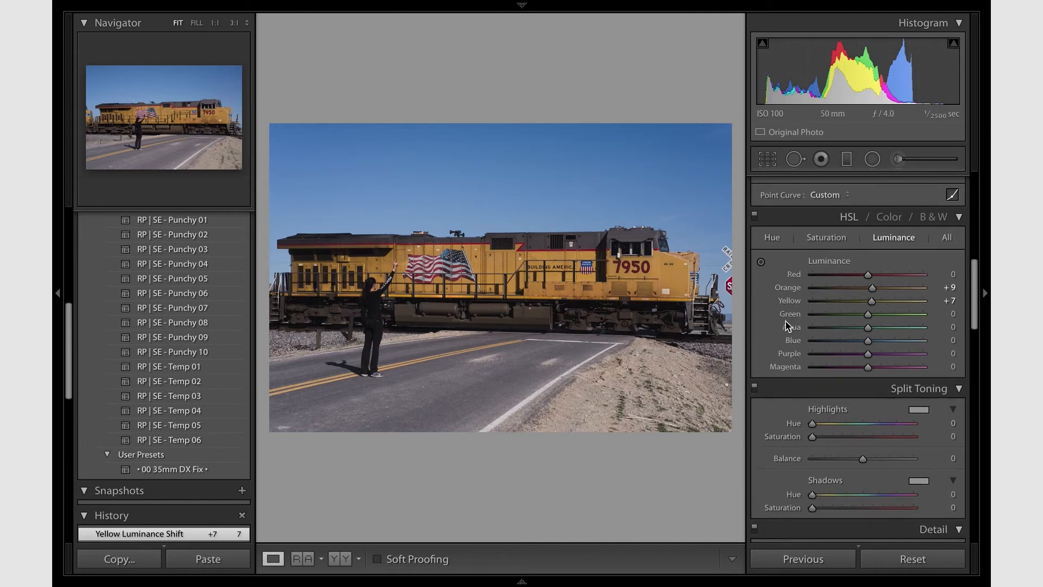
pyautogui.scroll(-4, 815, 342)
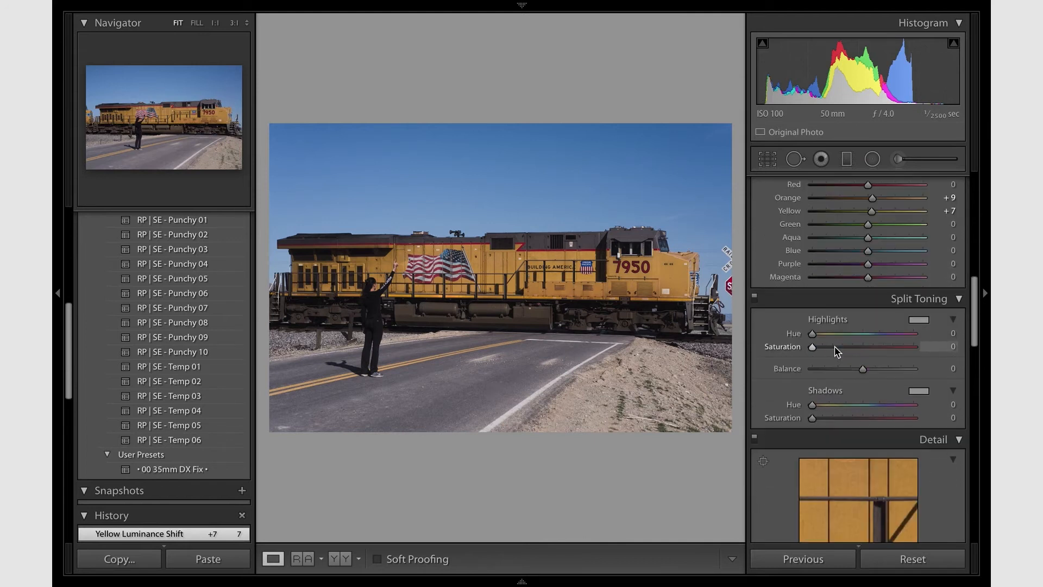
pyautogui.moveTo(812, 333); pyautogui.dragTo(827, 336)
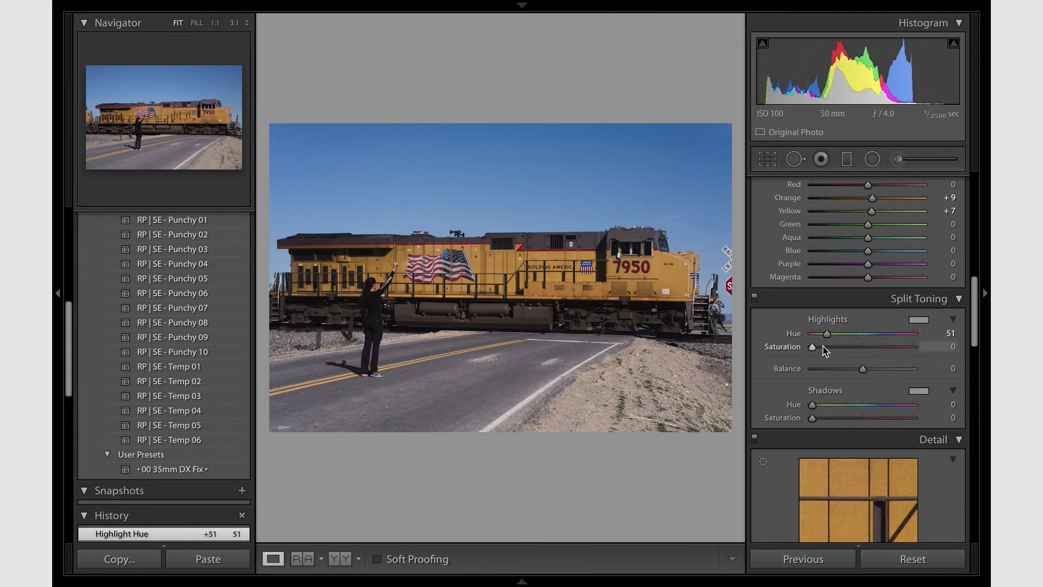
pyautogui.moveTo(823, 347); pyautogui.dragTo(834, 346)
pyautogui.moveTo(843, 351); pyautogui.dragTo(850, 350)
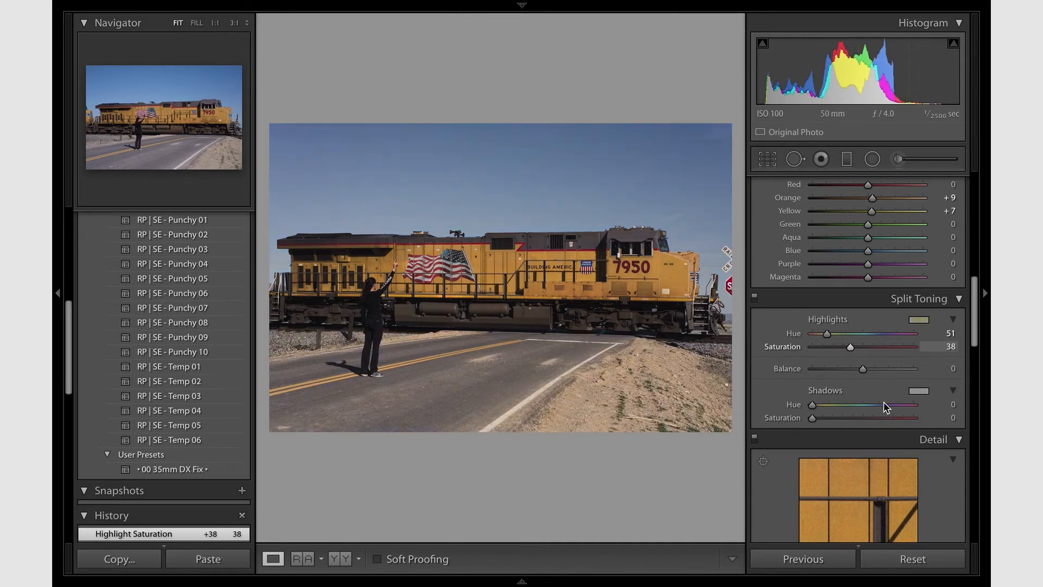
pyautogui.click(900, 369)
pyautogui.moveTo(900, 371); pyautogui.dragTo(901, 372)
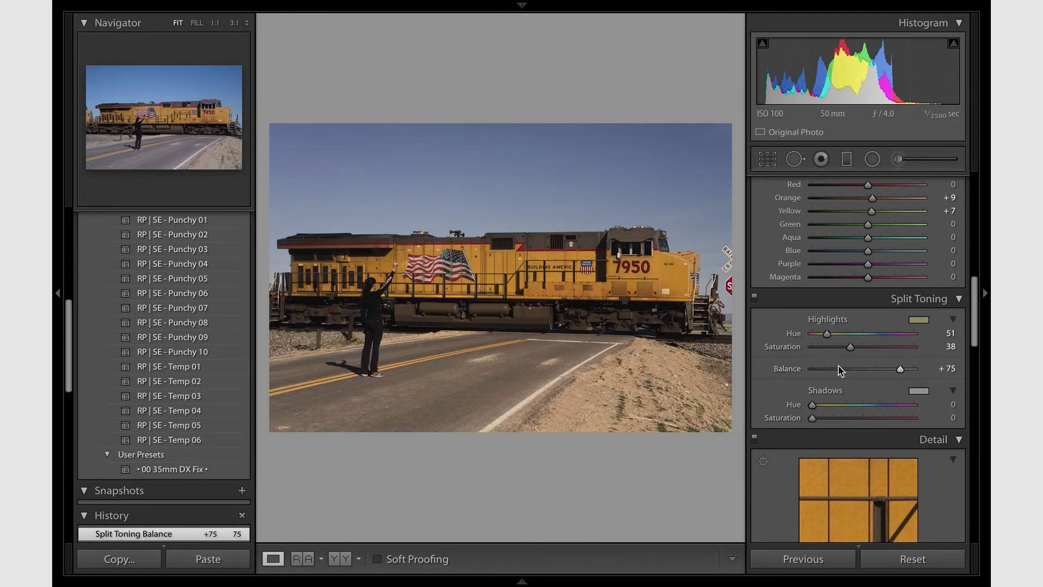
# - Reduce the split-toning highlight saturation to 29 and set the shadow saturation to 8
pyautogui.click(835, 348)
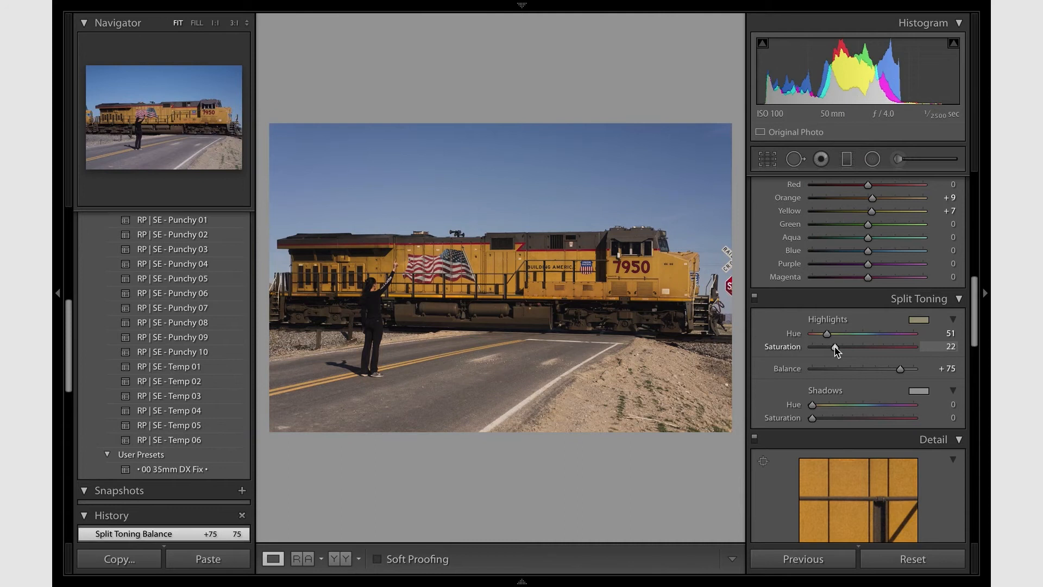
pyautogui.moveTo(835, 348); pyautogui.dragTo(839, 351)
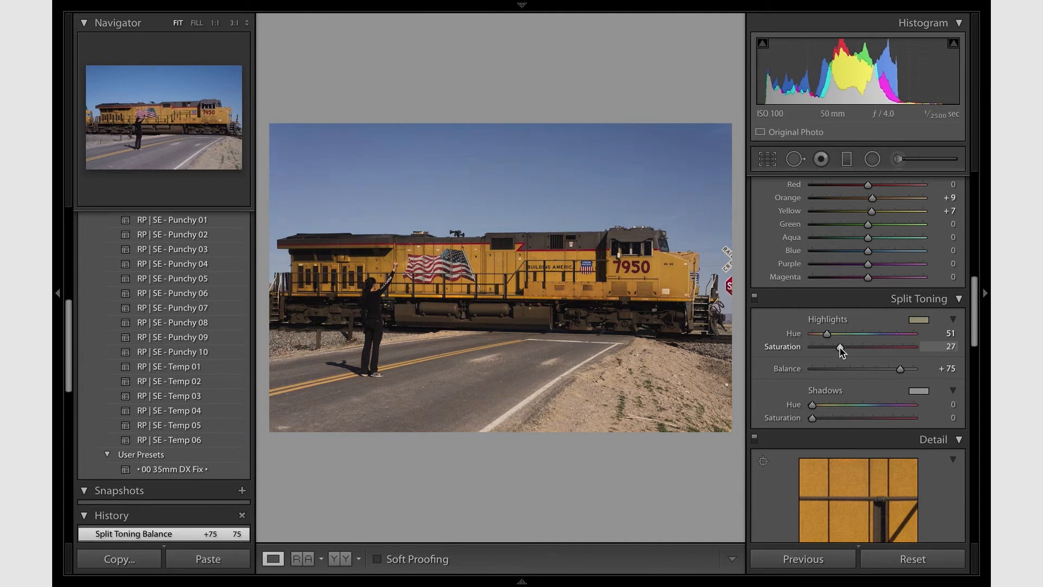
pyautogui.moveTo(842, 352); pyautogui.dragTo(844, 352)
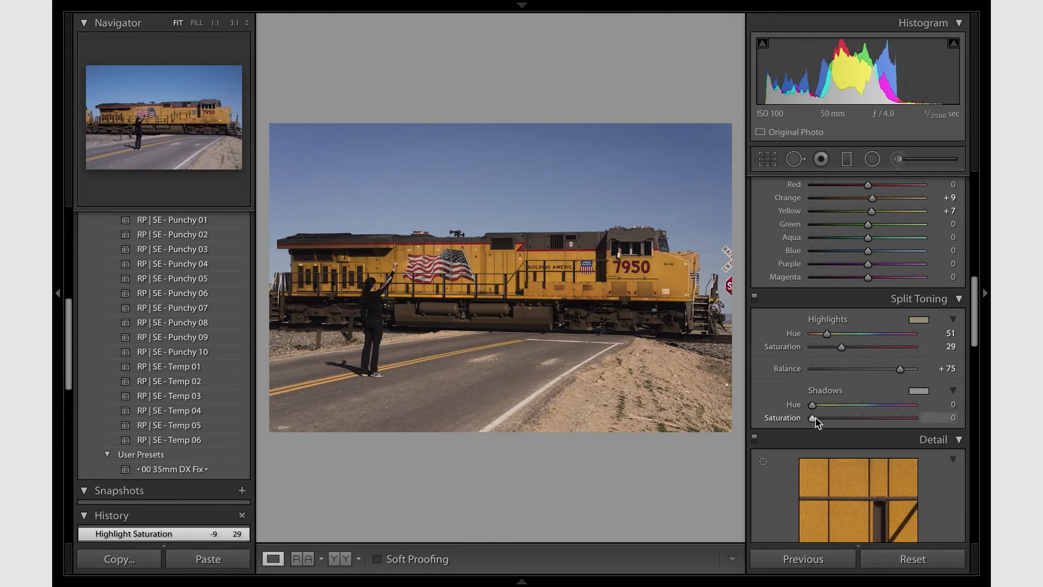
pyautogui.moveTo(818, 423); pyautogui.dragTo(825, 419)
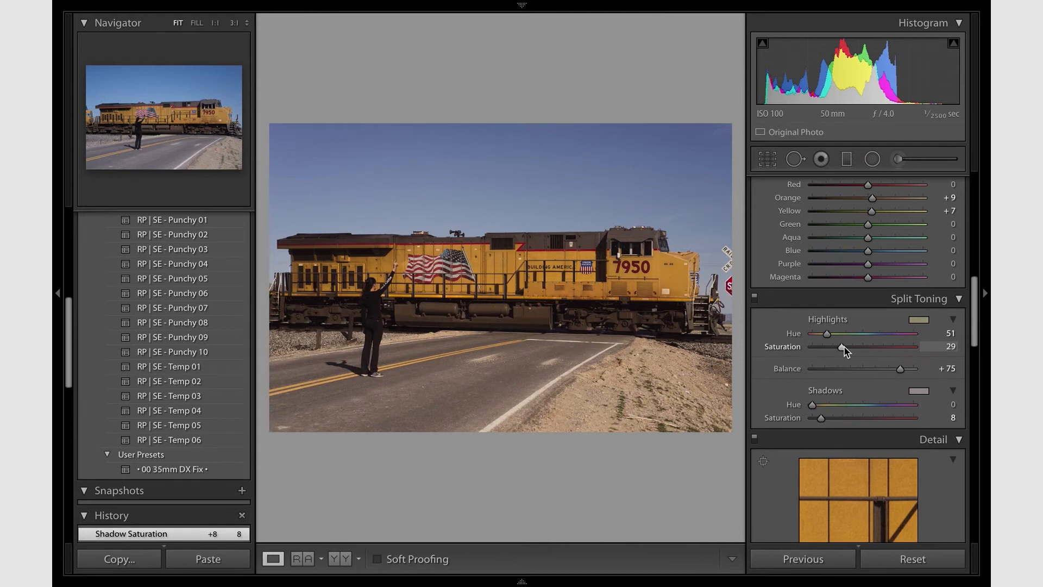
# - Set the split-toning highlight saturation to exactly 30
pyautogui.click(938, 347)
pyautogui.write('30')
pyautogui.press('Return')
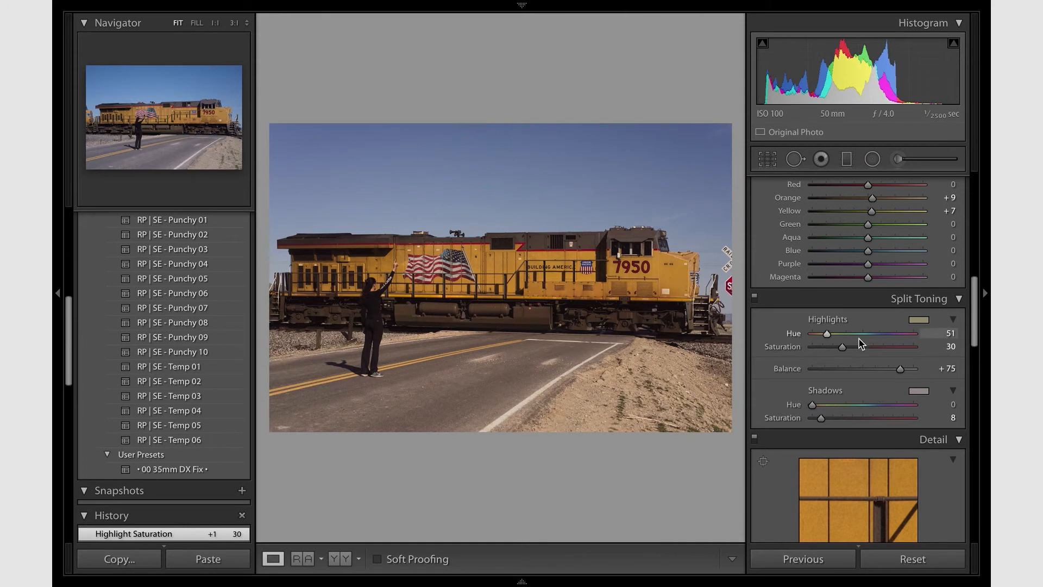
# - Shift the HSL hue of Blue to -19, comparing it with the previous setting by undoing and redoing the change
pyautogui.scroll(4, 861, 344)
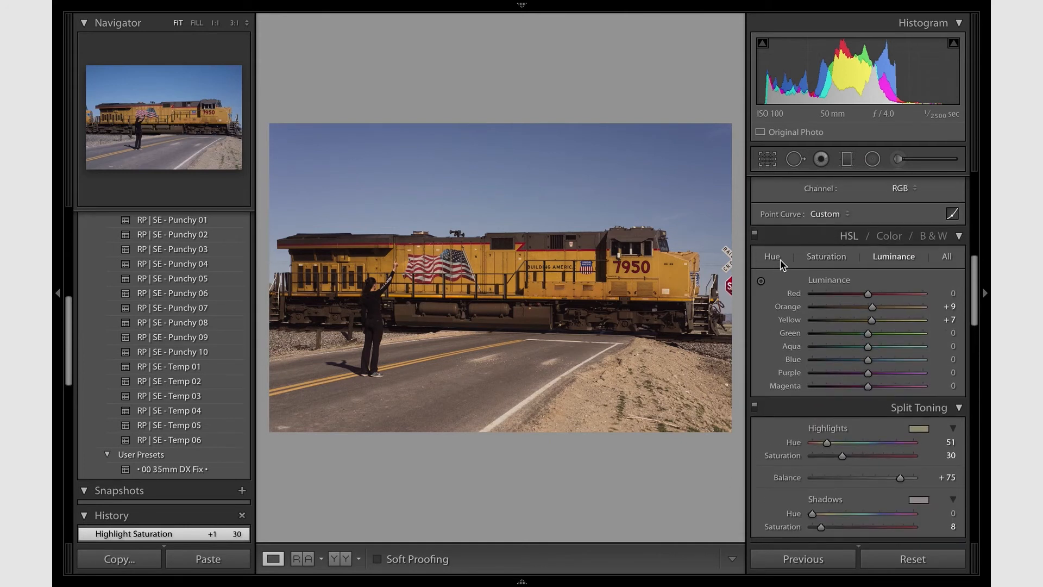
pyautogui.click(772, 257)
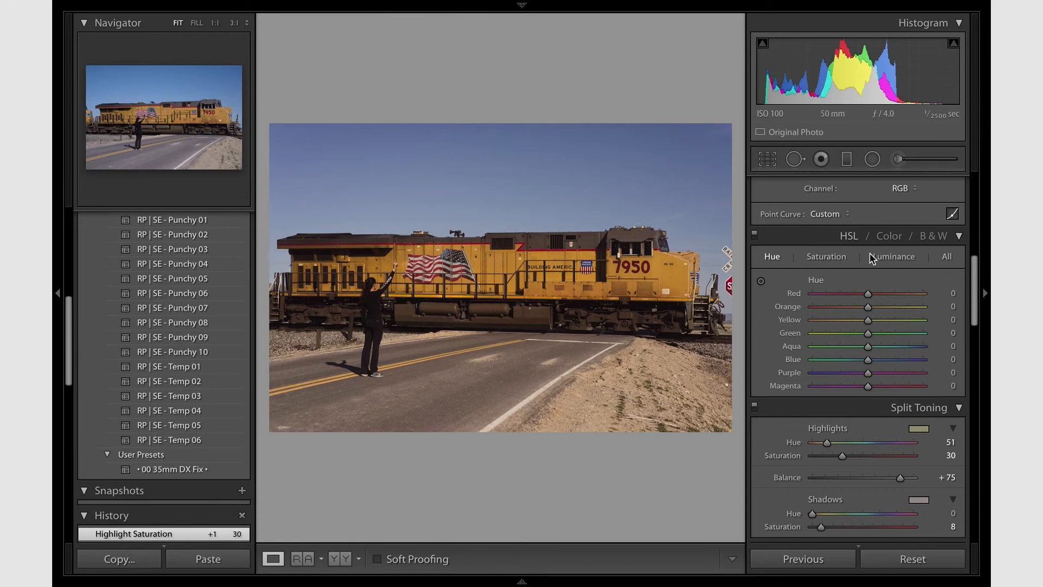
pyautogui.moveTo(889, 360); pyautogui.dragTo(859, 367)
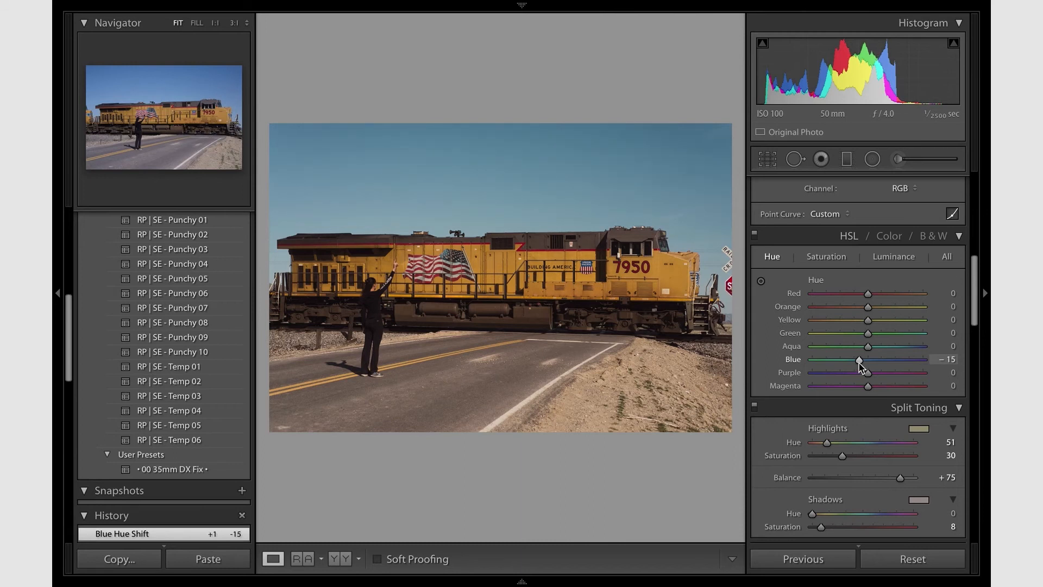
pyautogui.scroll(1, 837, 314)
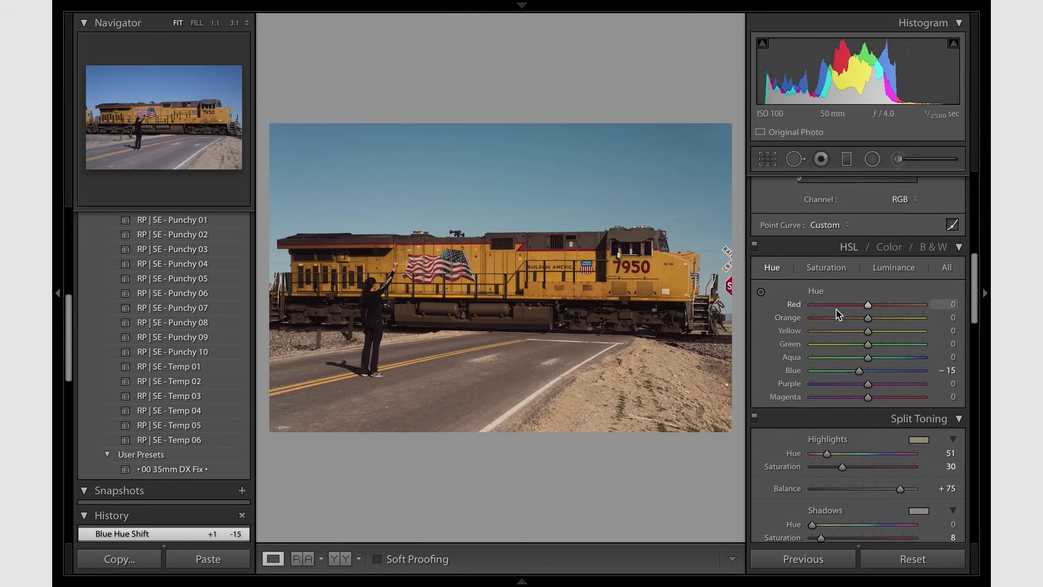
pyautogui.moveTo(859, 373); pyautogui.dragTo(857, 374)
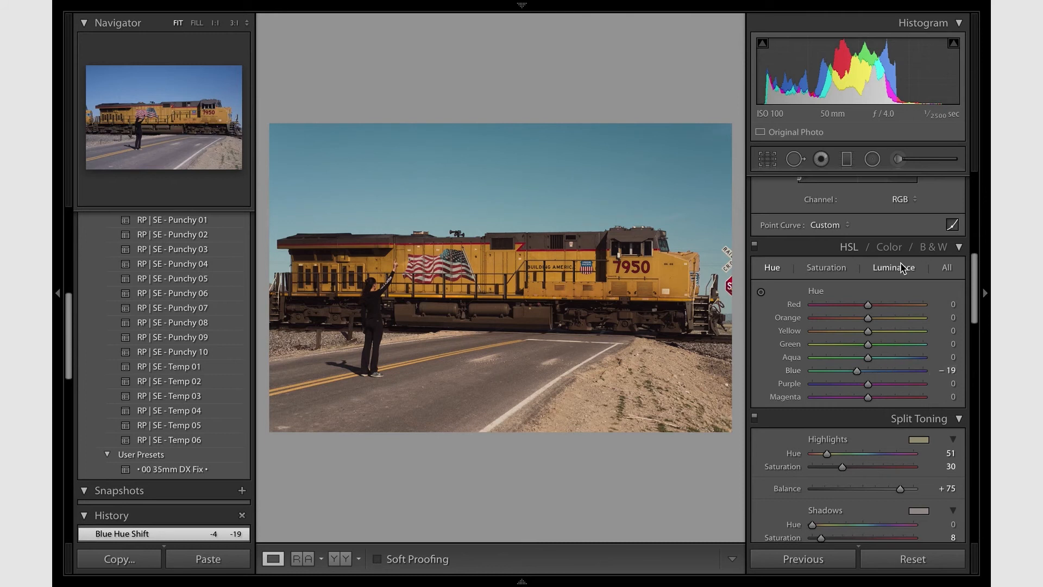
pyautogui.hotkey('ctrl', 'z')
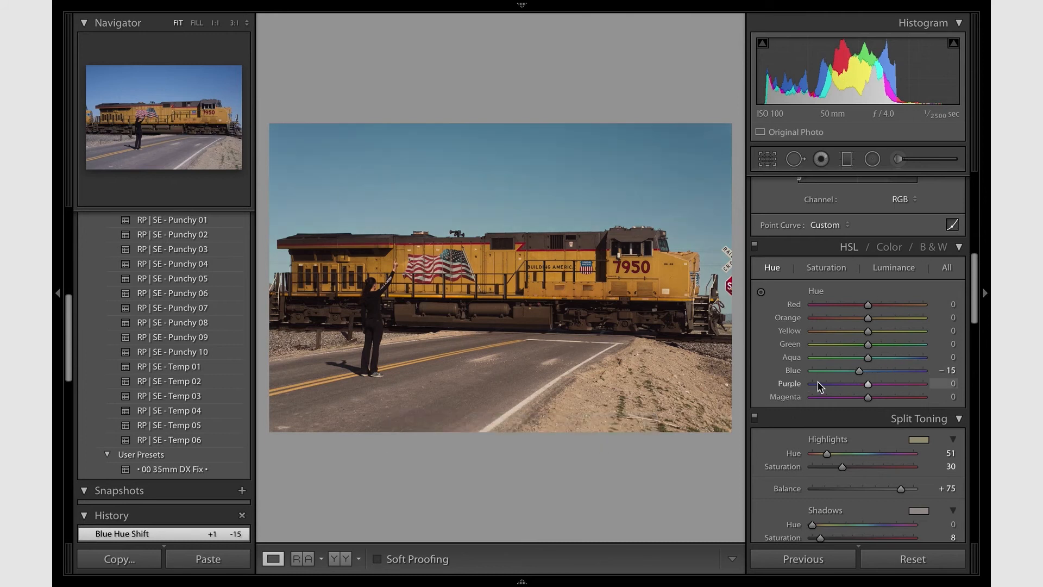
pyautogui.hotkey('ctrl', 'y')
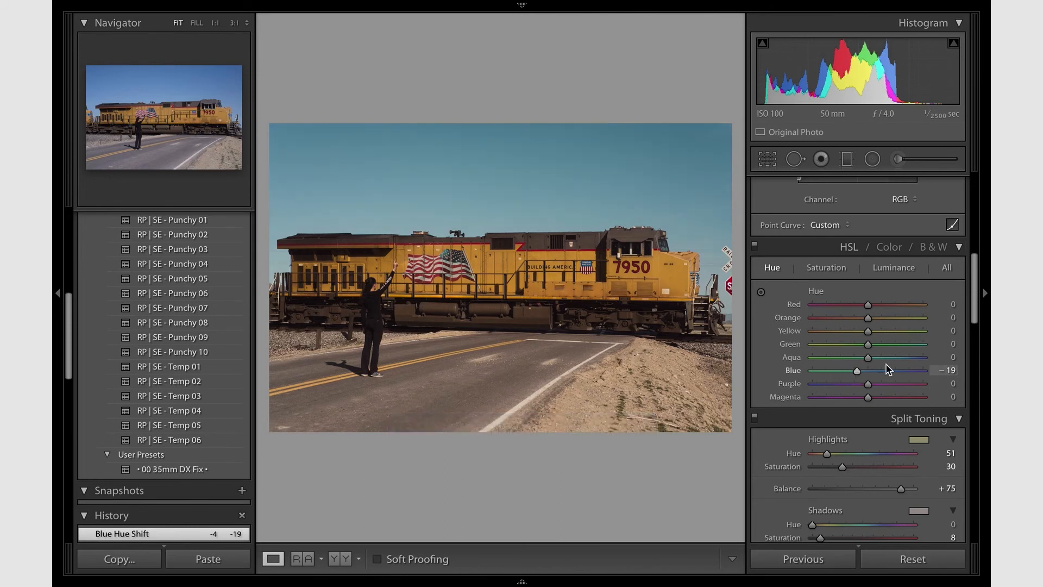
# - Set the HSL hue of Blue to exactly -20
pyautogui.click(945, 370)
pyautogui.write('20')
pyautogui.press('Return')
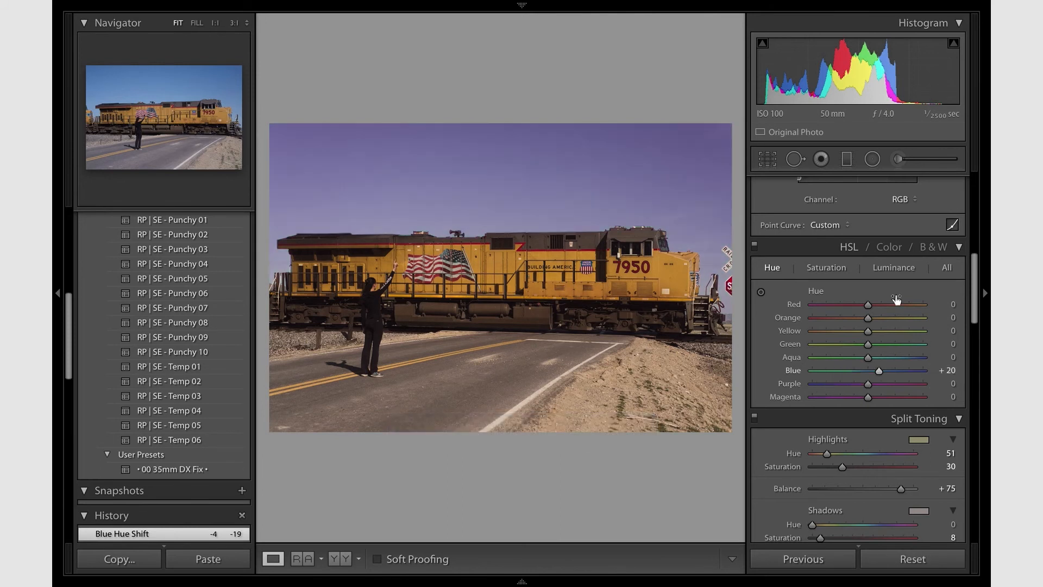
pyautogui.click(951, 370)
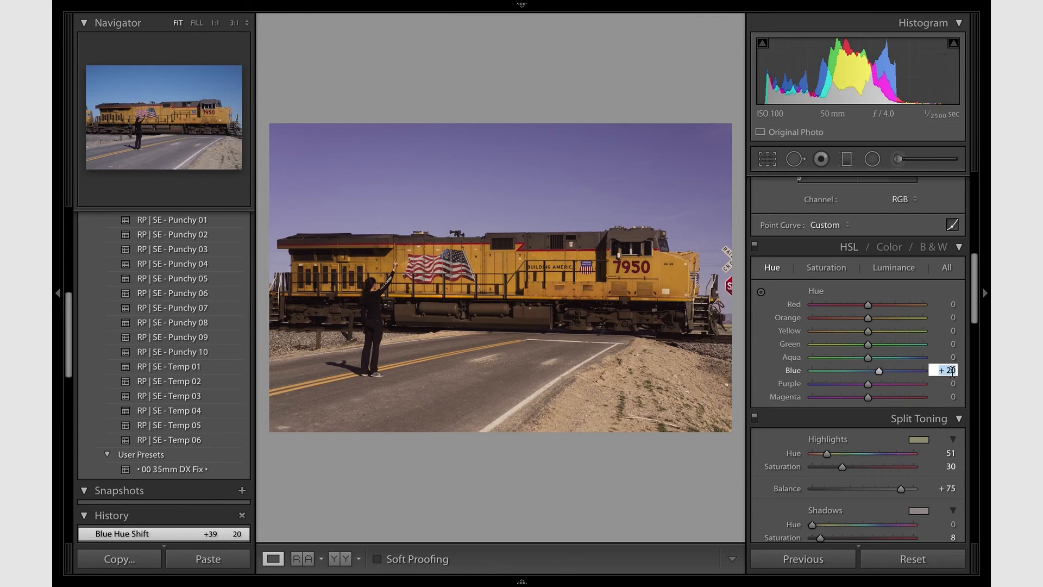
pyautogui.click(940, 370)
pyautogui.press('Return')
# - Fade the highlights further by slightly lowering the upper part of the RGB tone curve
pyautogui.scroll(2, 834, 313)
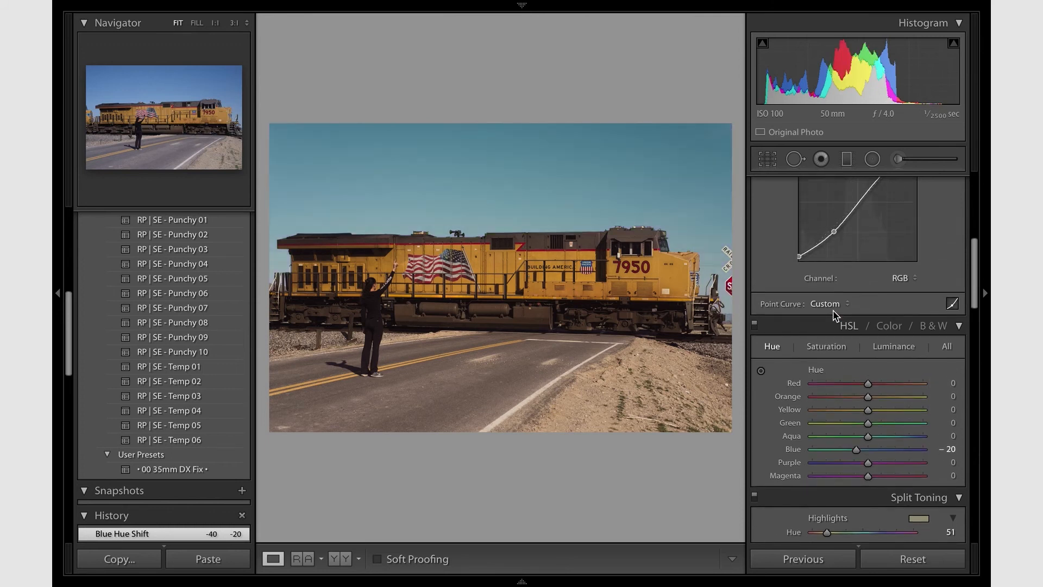
pyautogui.scroll(2, 835, 315)
pyautogui.scroll(1, 871, 313)
pyautogui.scroll(-2, 872, 317)
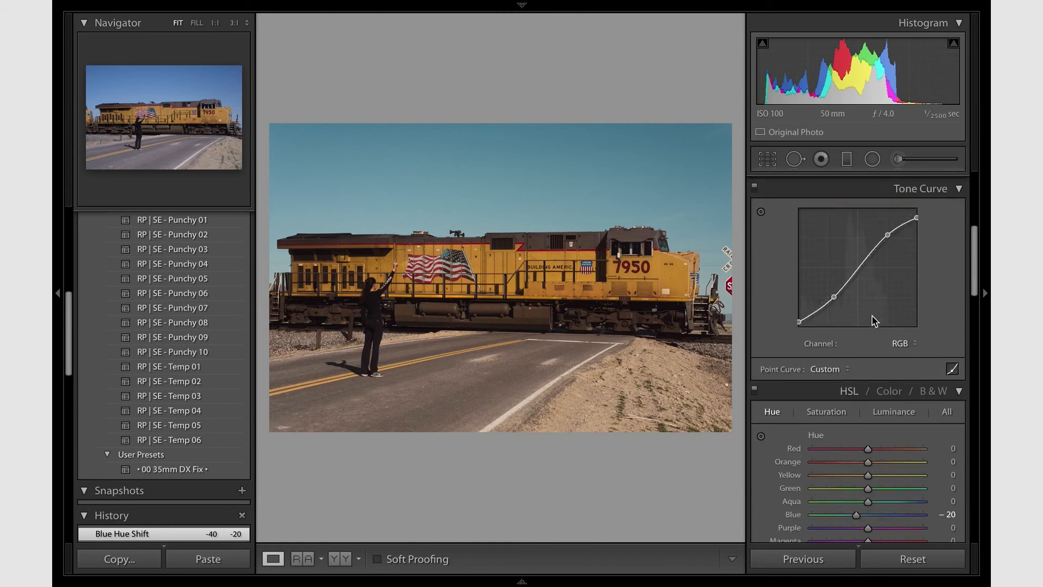
pyautogui.scroll(-2, 874, 320)
pyautogui.scroll(2, 873, 366)
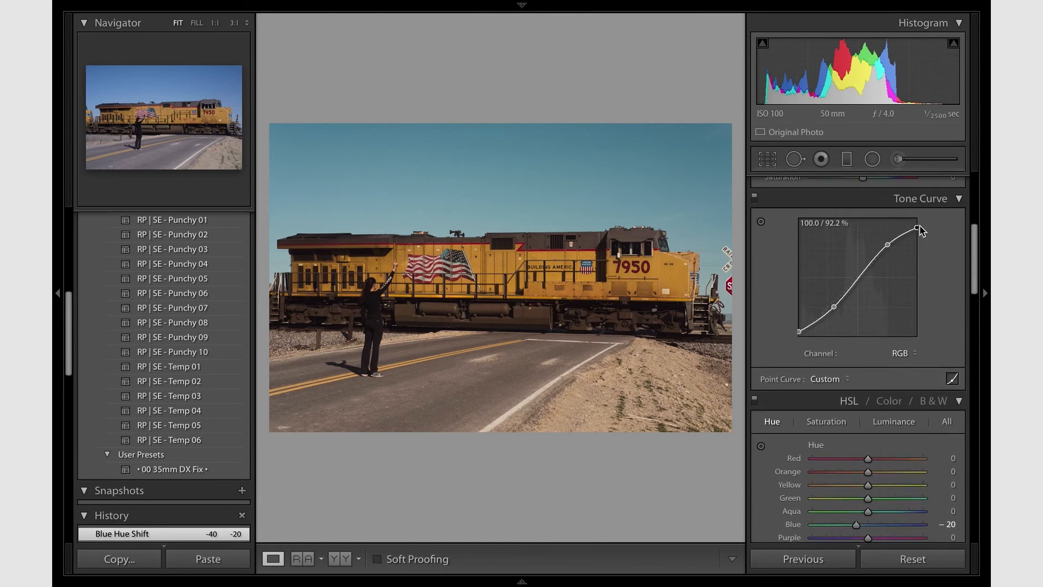
pyautogui.moveTo(888, 245); pyautogui.dragTo(917, 230)
# - Raise the photo's Contrast to +11
pyautogui.scroll(5, 854, 249)
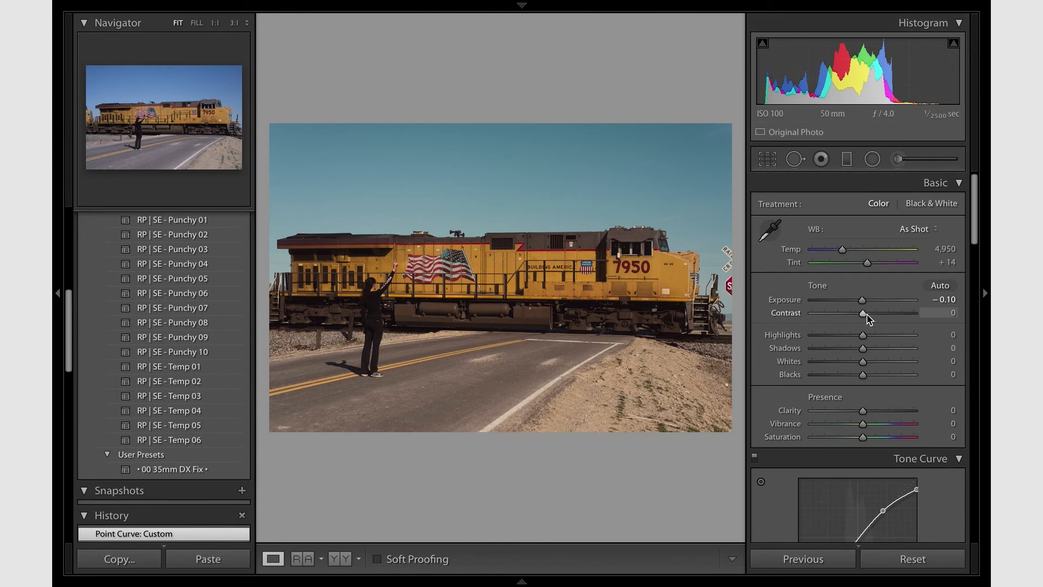
pyautogui.moveTo(867, 319); pyautogui.dragTo(871, 319)
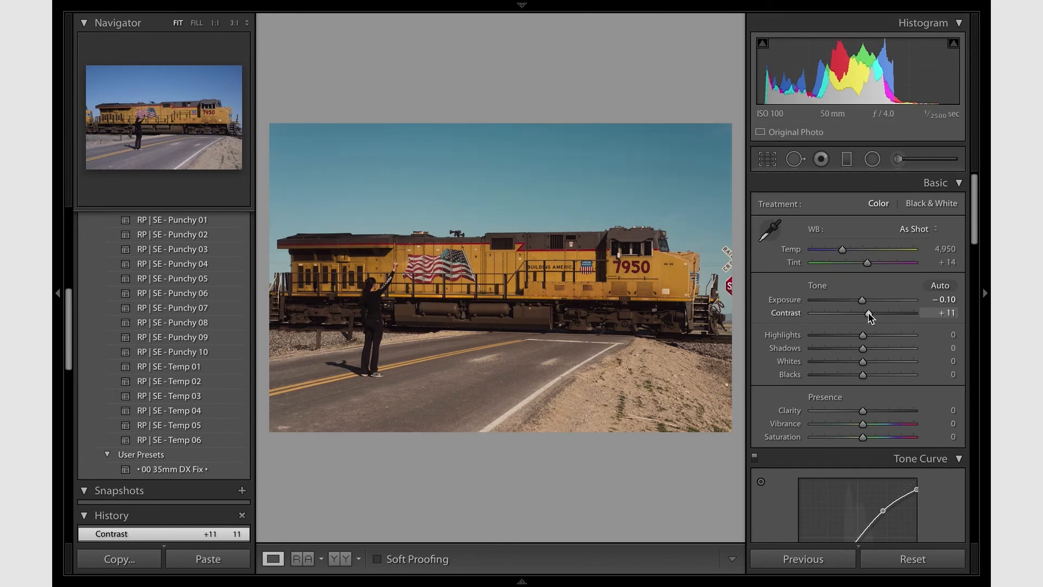
# - Add a midtone point to the Green channel's tone curve and lift it slightly, to about 45.9 / 47.1 %
pyautogui.scroll(-5, 854, 353)
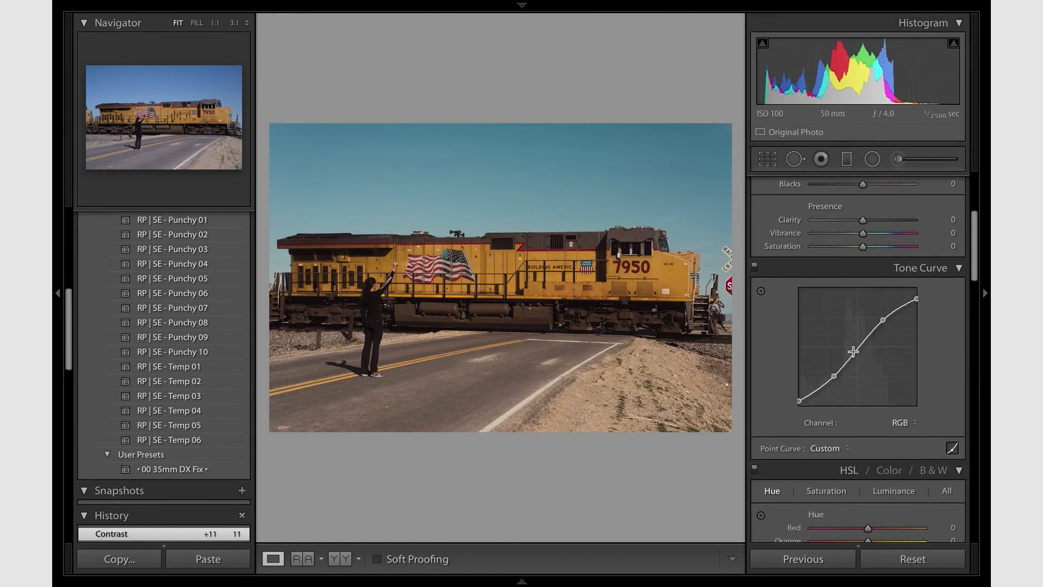
pyautogui.click(901, 421)
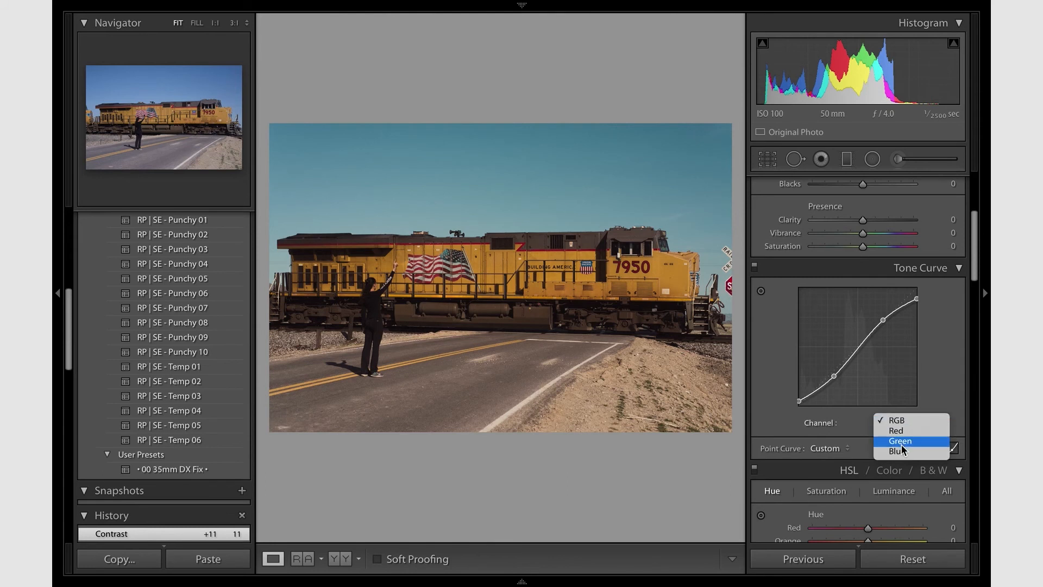
pyautogui.click(897, 440)
pyautogui.click(848, 357)
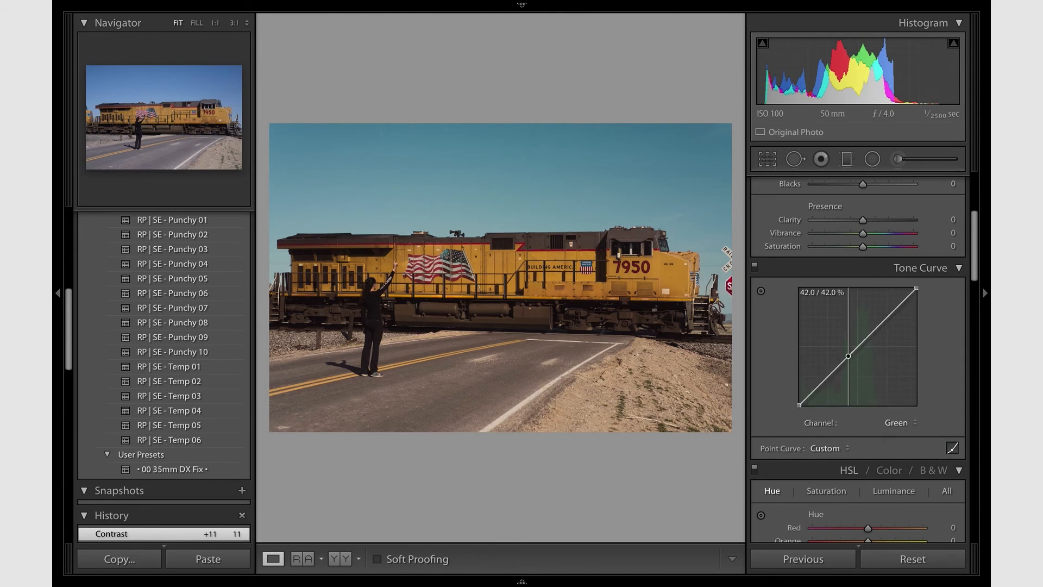
pyautogui.moveTo(848, 356)
pyautogui.mouseDown()
pyautogui.moveTo(837, 326)
pyautogui.moveTo(847, 354)
pyautogui.mouseUp()
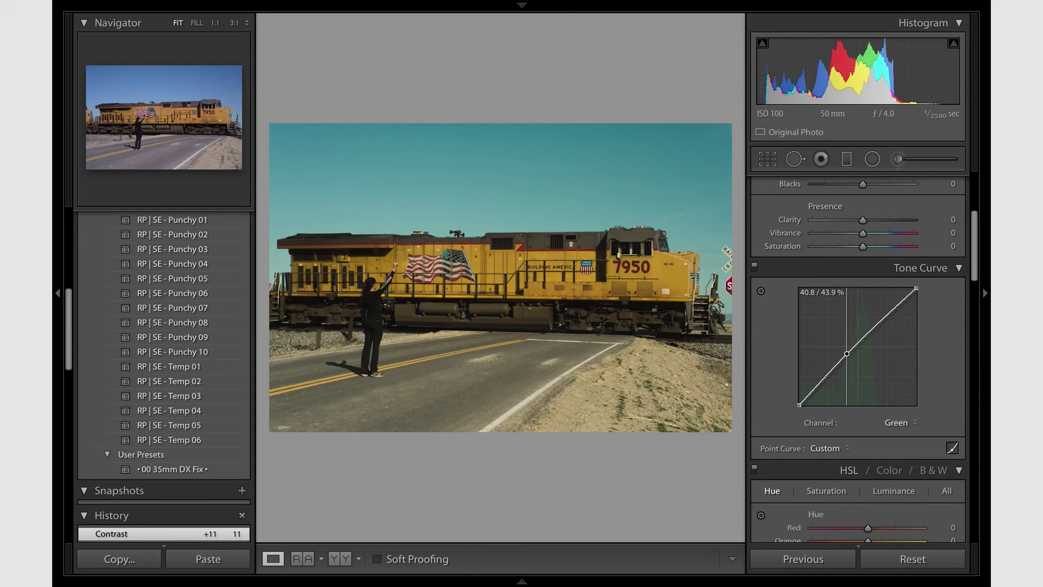
pyautogui.moveTo(846, 354); pyautogui.dragTo(846, 354)
pyautogui.moveTo(846, 355)
pyautogui.mouseDown()
pyautogui.moveTo(866, 339)
pyautogui.moveTo(851, 351)
pyautogui.mouseUp()
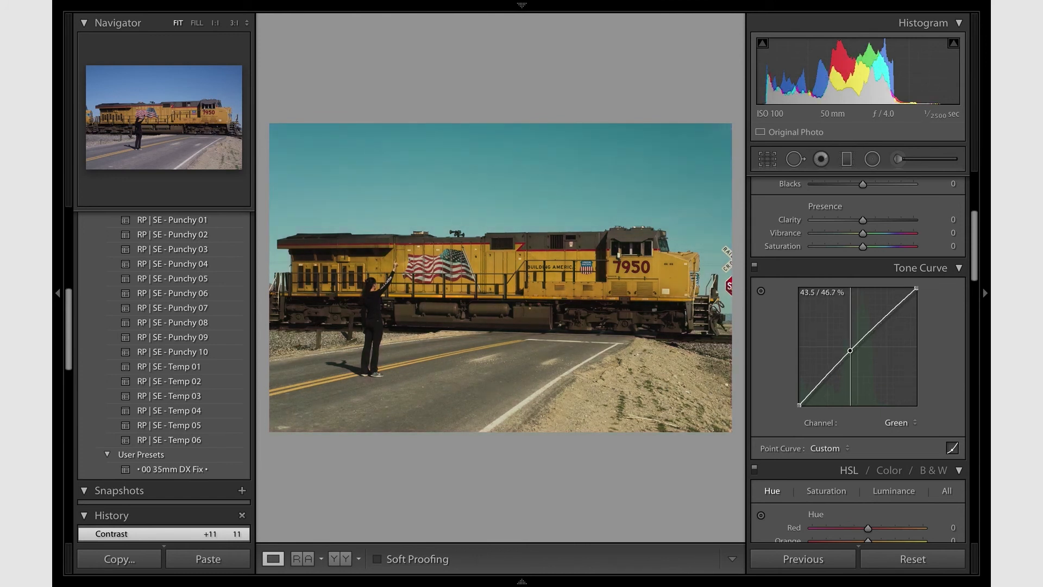
pyautogui.moveTo(850, 351); pyautogui.dragTo(853, 349)
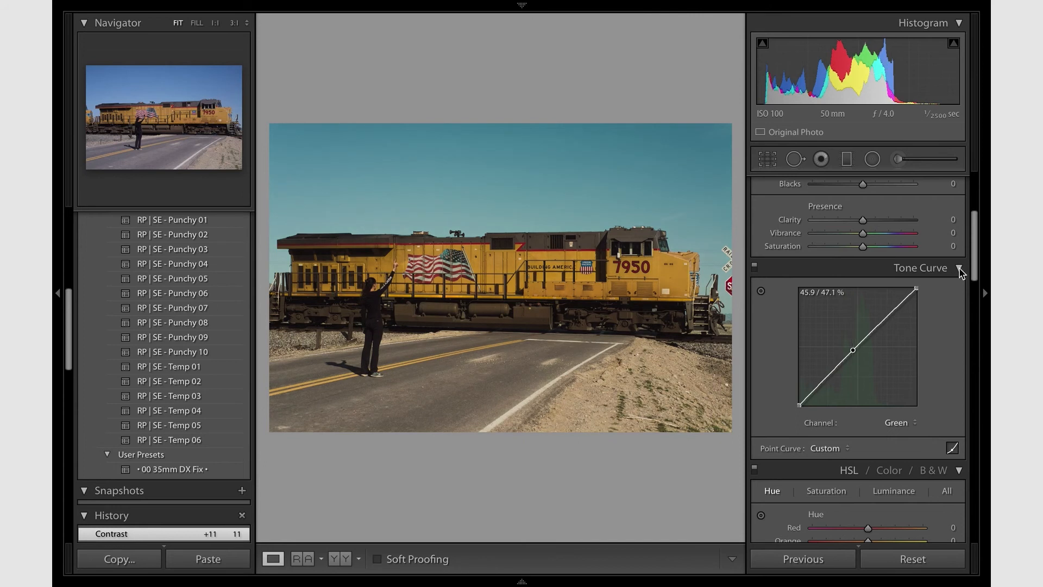
# - Try a split-toning highlight saturation of 40, and undo it
pyautogui.scroll(-5, 960, 273)
pyautogui.scroll(-1, 960, 274)
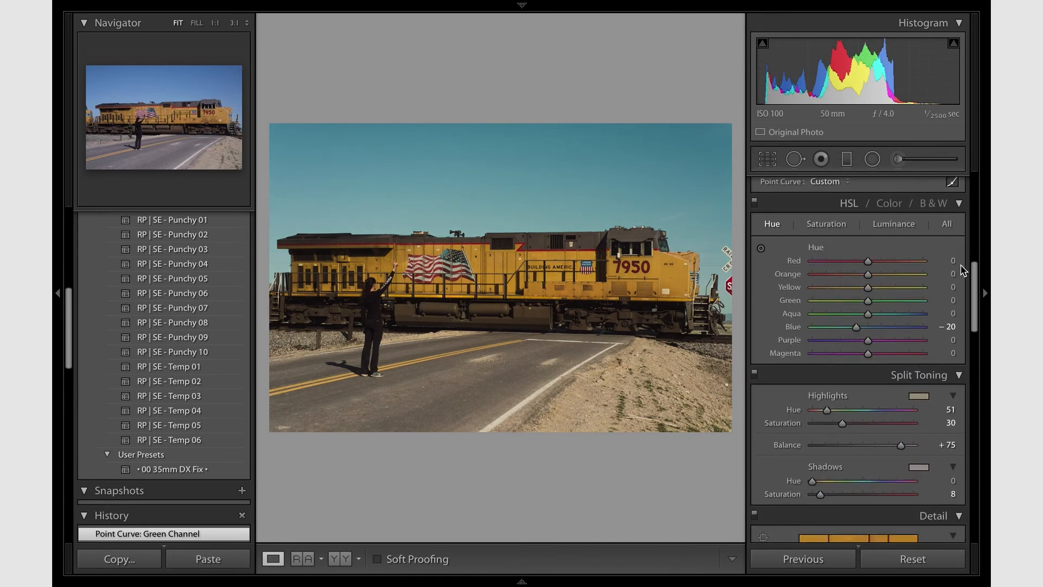
pyautogui.scroll(-5, 957, 266)
pyautogui.scroll(3, 957, 263)
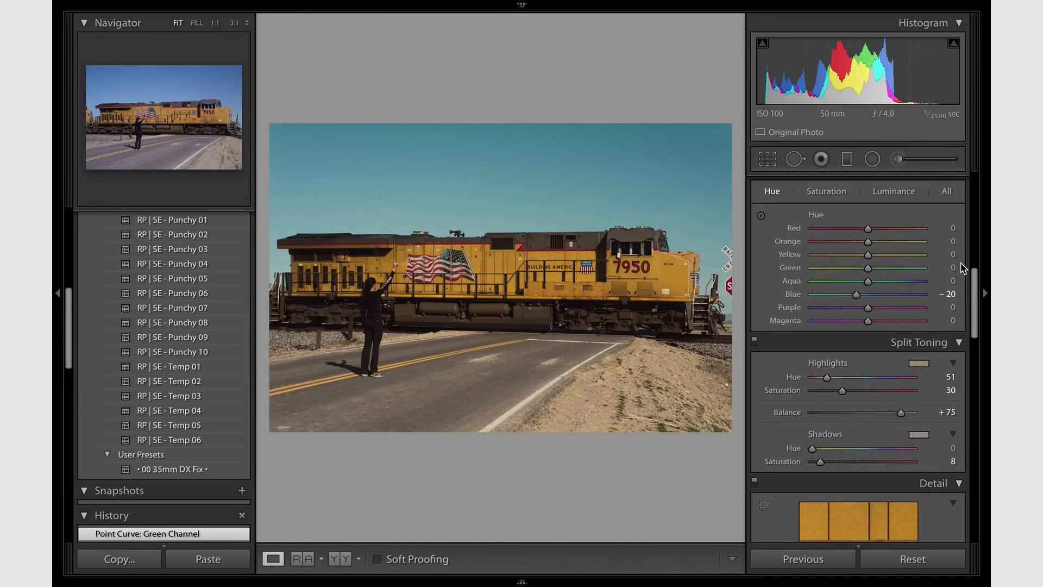
pyautogui.click(853, 391)
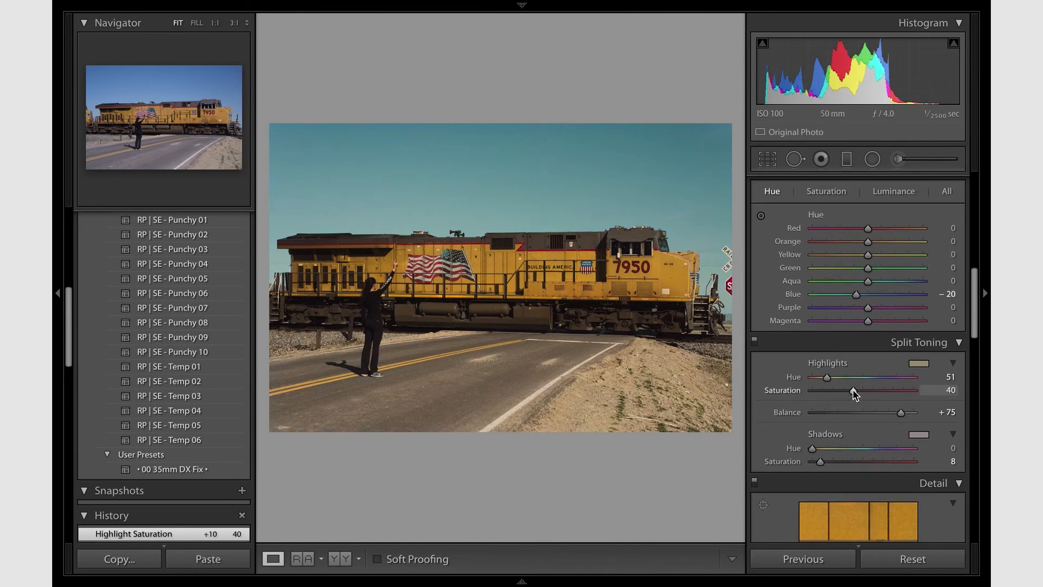
pyautogui.hotkey('ctrl', 'z')
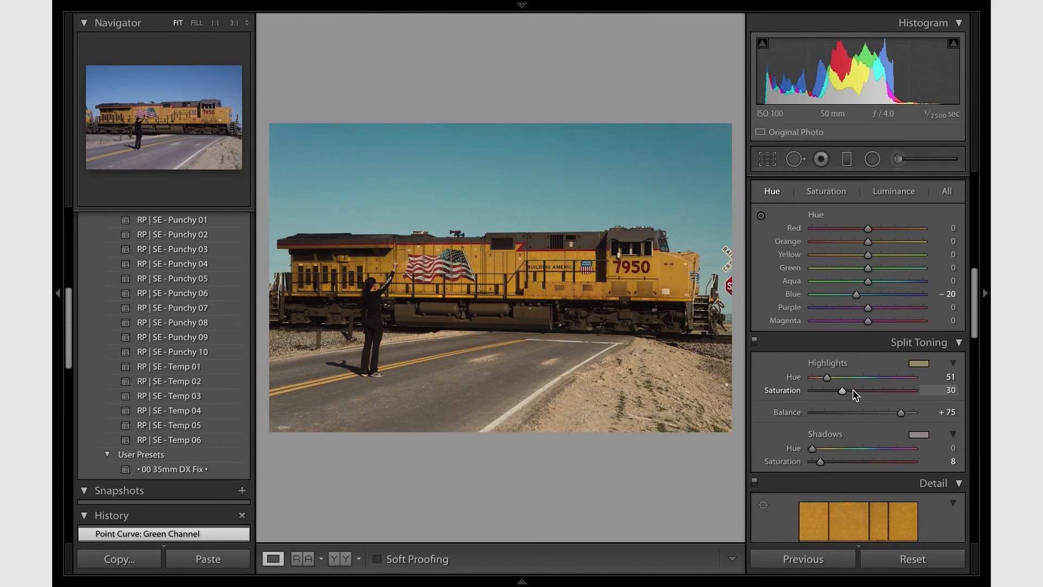
# - Try lowering the basic Highlights tone to -22, and undo it
pyautogui.scroll(10, 853, 392)
pyautogui.scroll(-20, 853, 392)
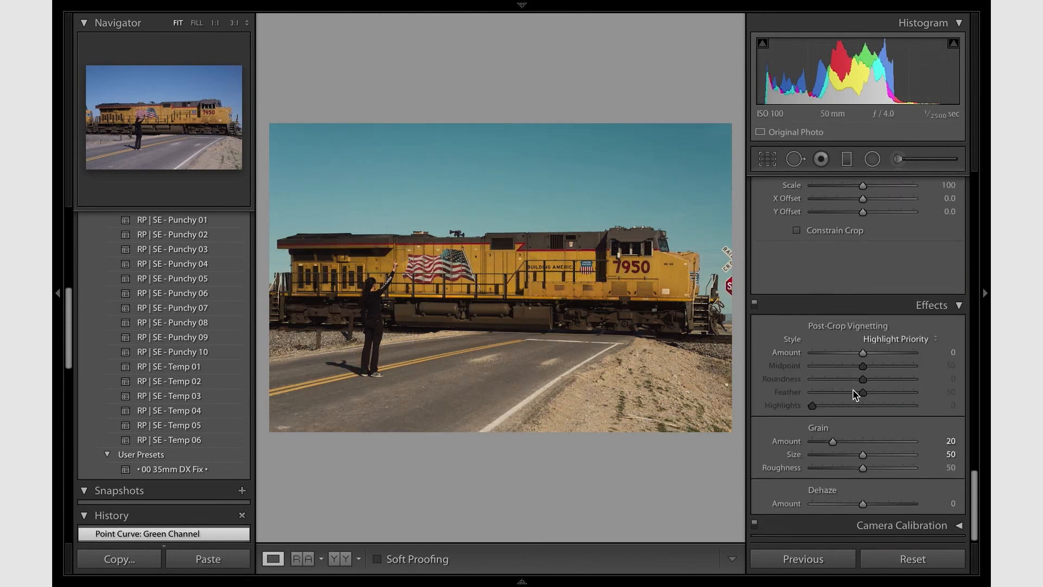
pyautogui.scroll(15, 853, 392)
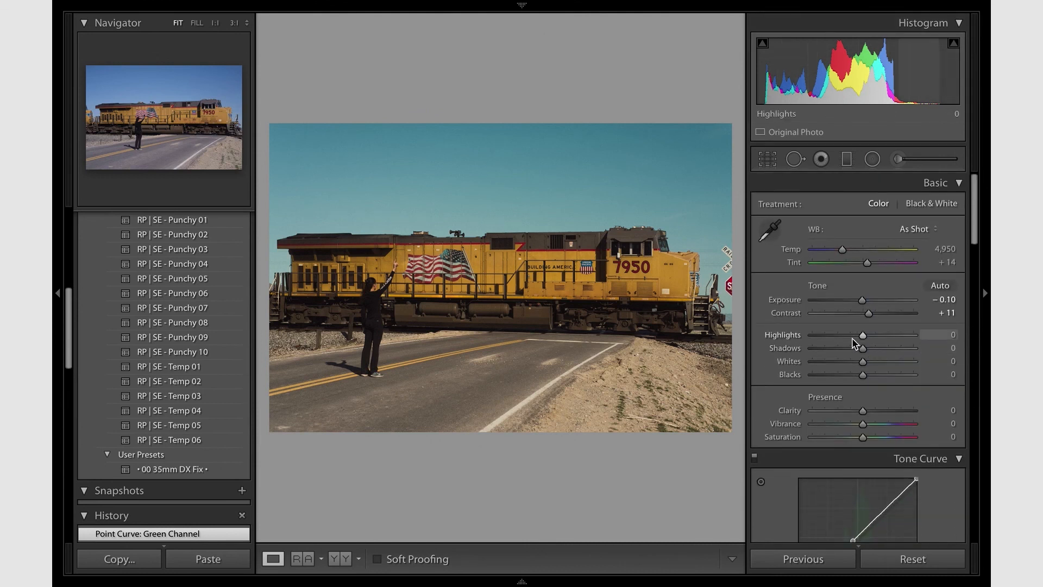
pyautogui.click(852, 336)
pyautogui.hotkey('ctrl', 'z')
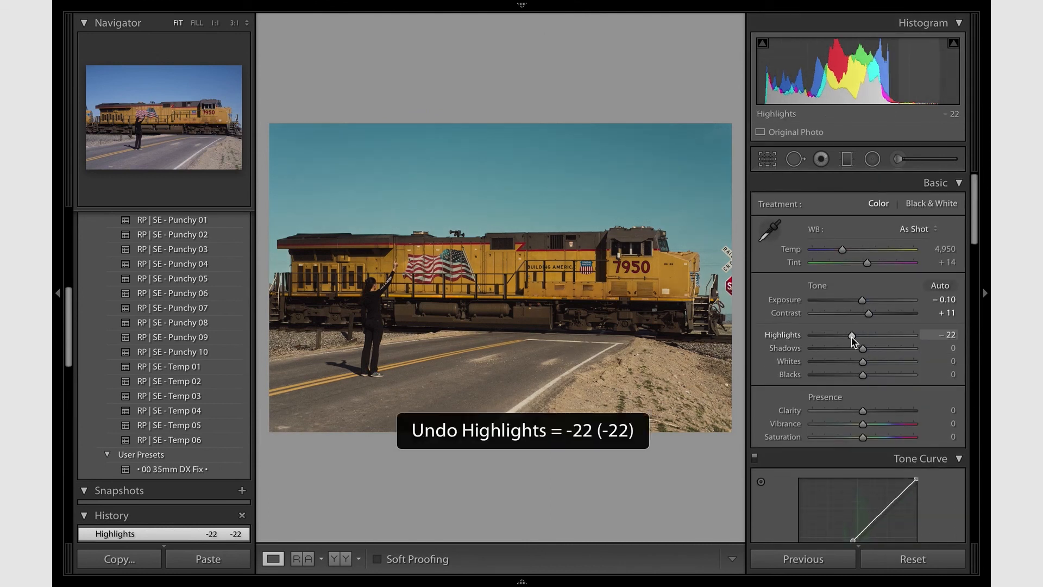
# - Reduce the HSL luminance of Orange to -1 and of Yellow to +2
pyautogui.scroll(-6, 852, 342)
pyautogui.scroll(-2, 852, 343)
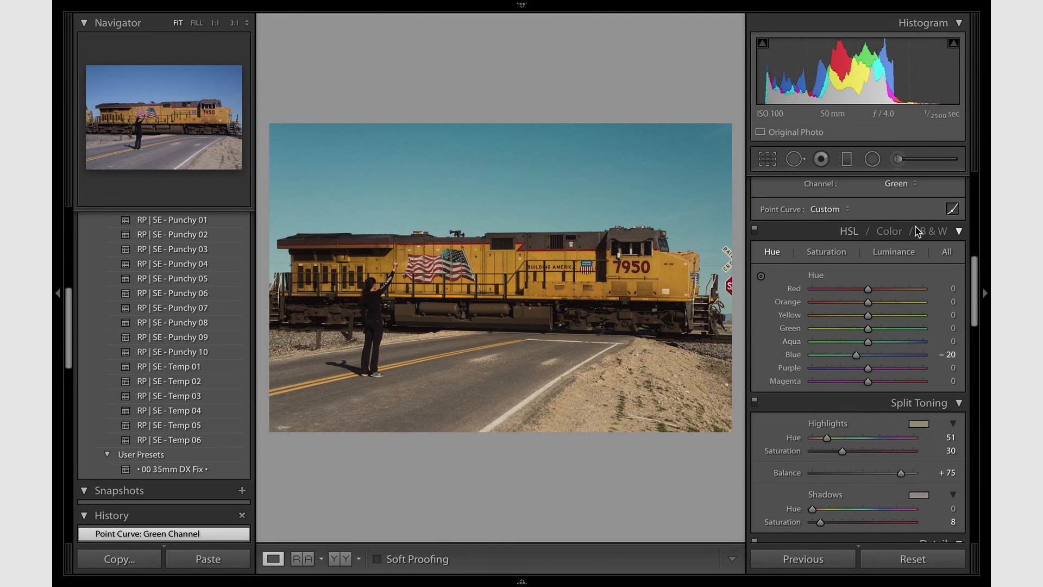
pyautogui.click(895, 253)
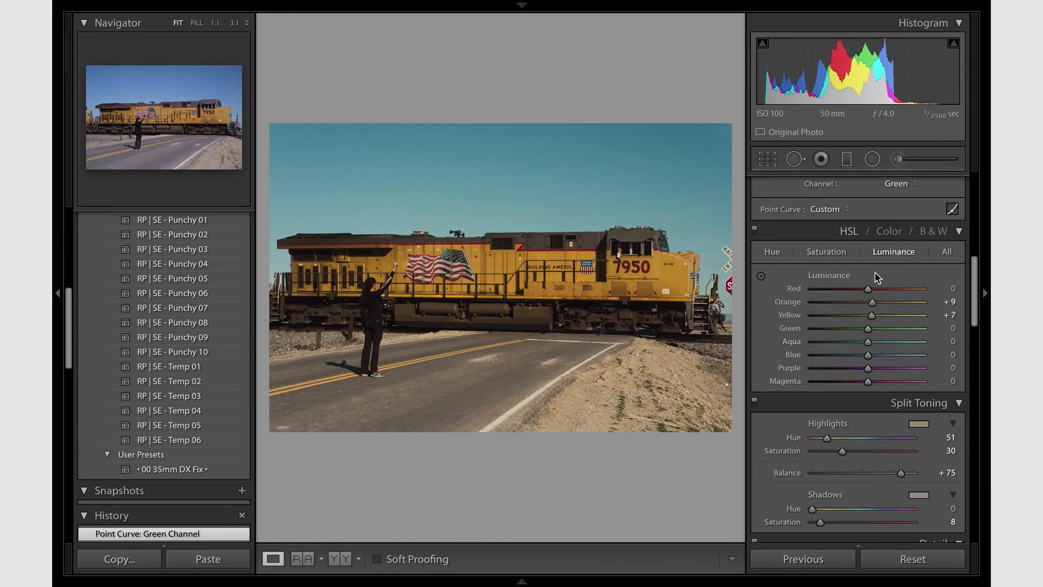
pyautogui.click(860, 308)
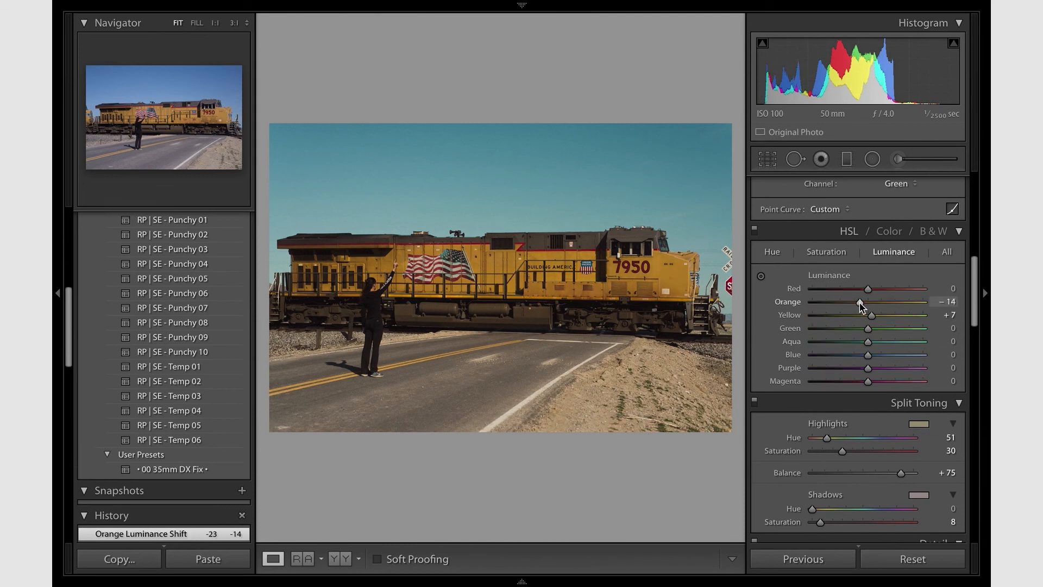
pyautogui.click(869, 302)
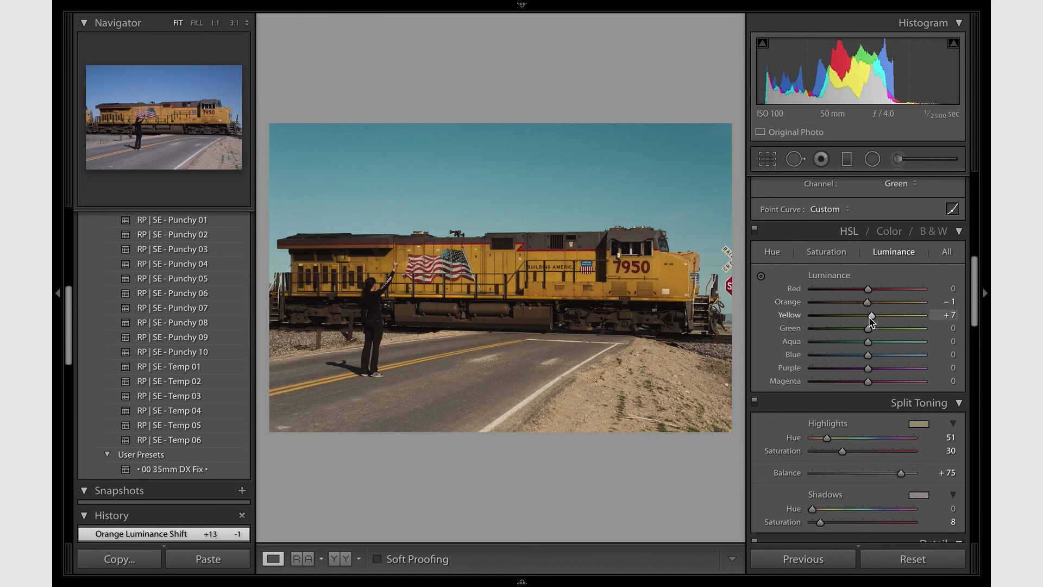
pyautogui.moveTo(872, 319); pyautogui.dragTo(869, 317)
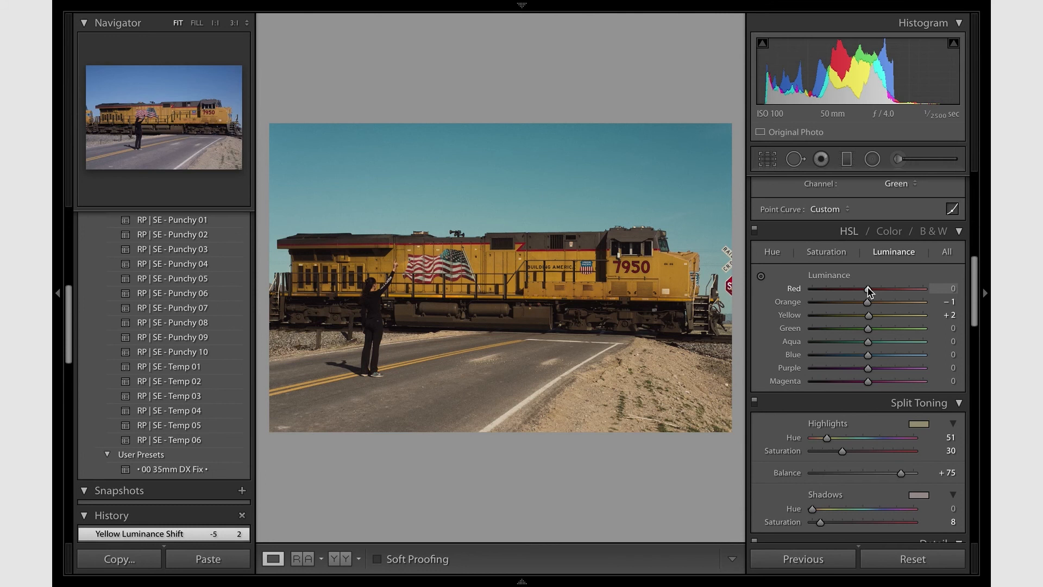
# - Lower the HSL saturation of Red to -29 and its luminance to -23, and zoom in on the locomotive's side to check the colours
pyautogui.click(820, 253)
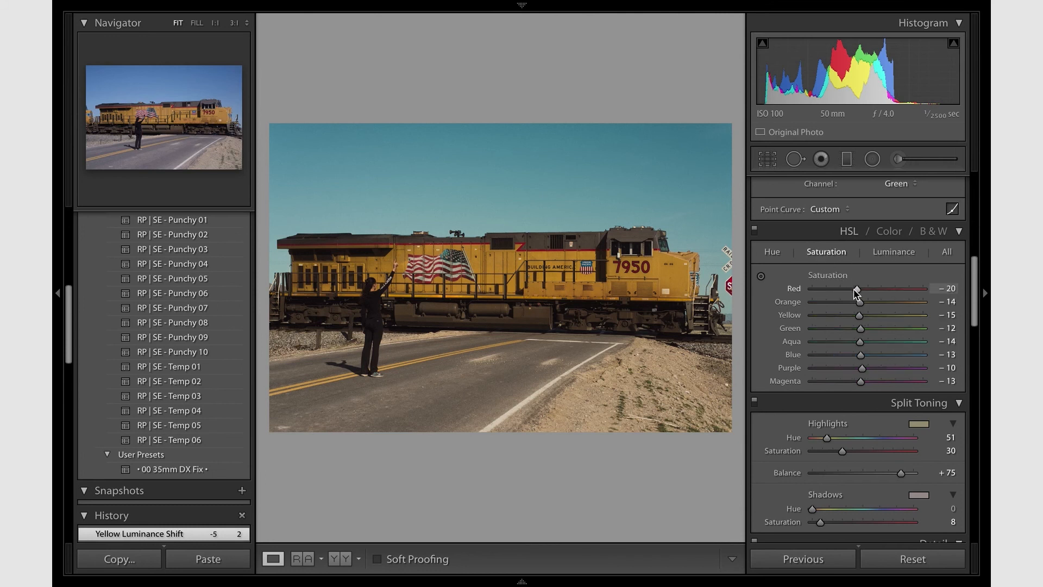
pyautogui.moveTo(855, 290)
pyautogui.mouseDown()
pyautogui.moveTo(874, 294)
pyautogui.moveTo(856, 296)
pyautogui.mouseUp()
pyautogui.click(893, 252)
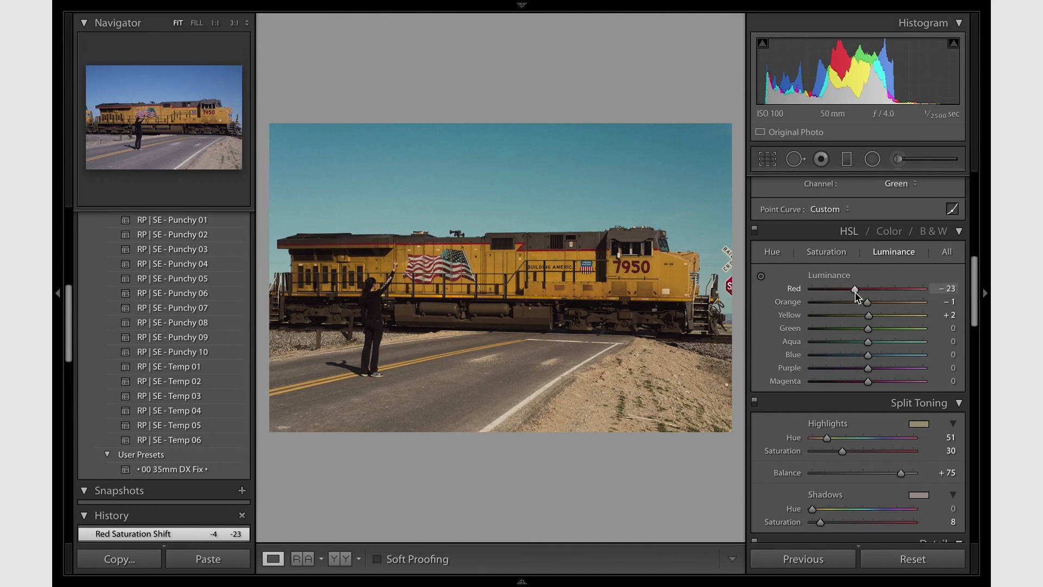
pyautogui.moveTo(856, 293); pyautogui.dragTo(853, 293)
pyautogui.click(837, 253)
pyautogui.click(520, 270)
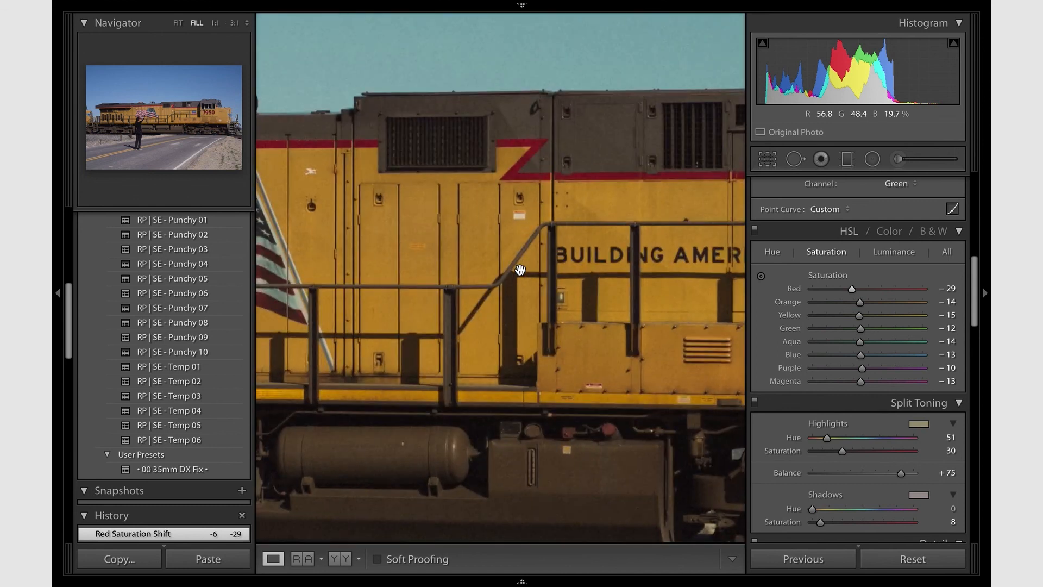
# - Fit the whole photo in view and compare the edit twice against the RP | SE - Punchy 10 preset, undoing the preset each time
pyautogui.click(520, 270)
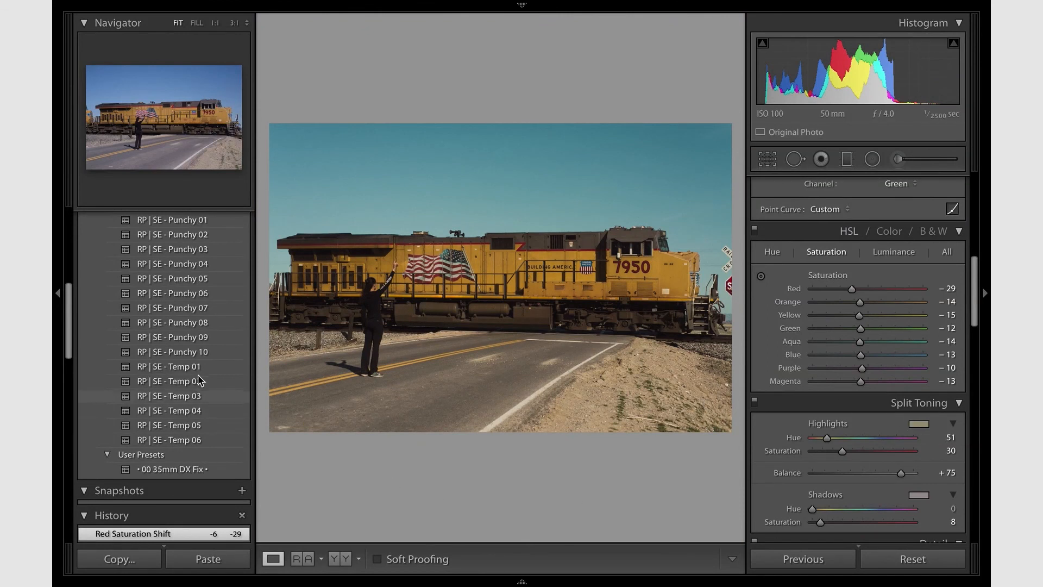
pyautogui.click(203, 353)
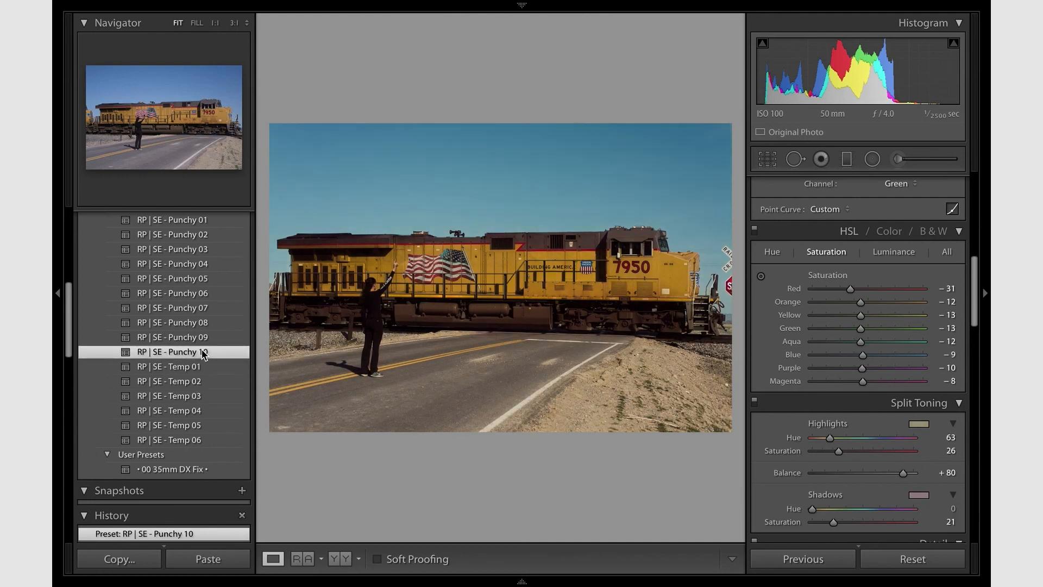
pyautogui.hotkey('ctrl', 'z')
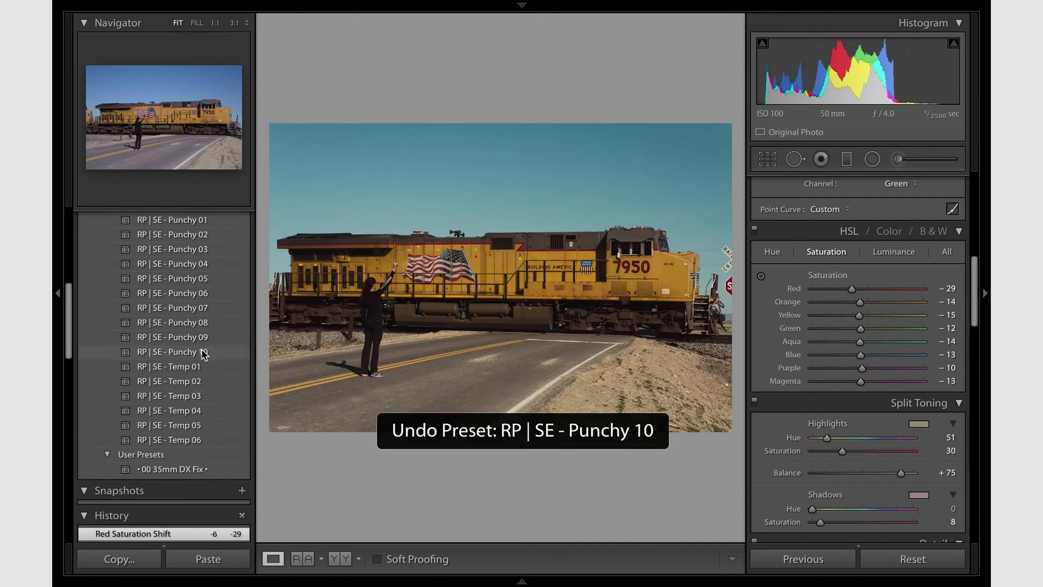
pyautogui.click(203, 352)
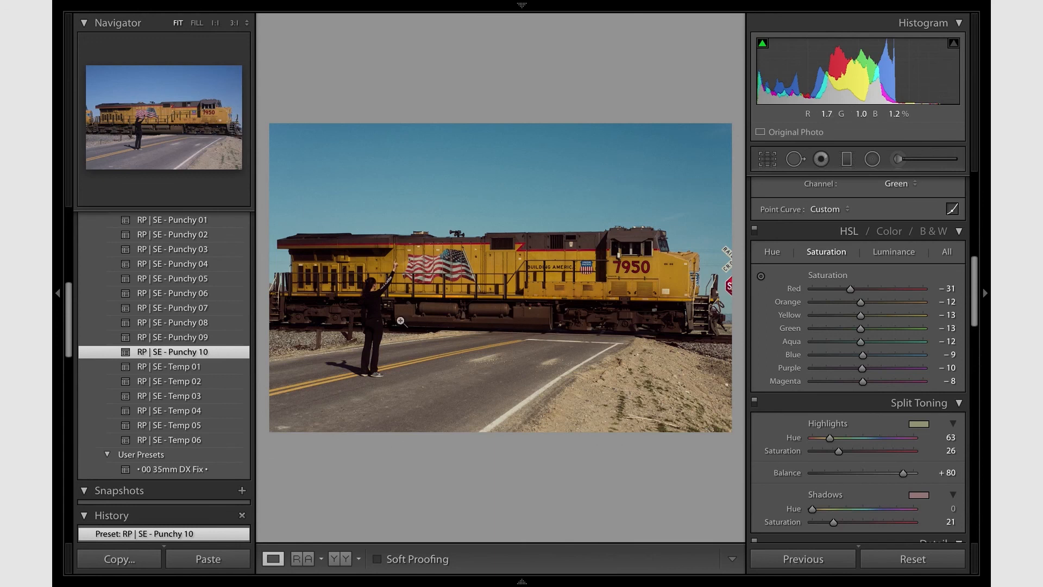
pyautogui.hotkey('ctrl', 'z')
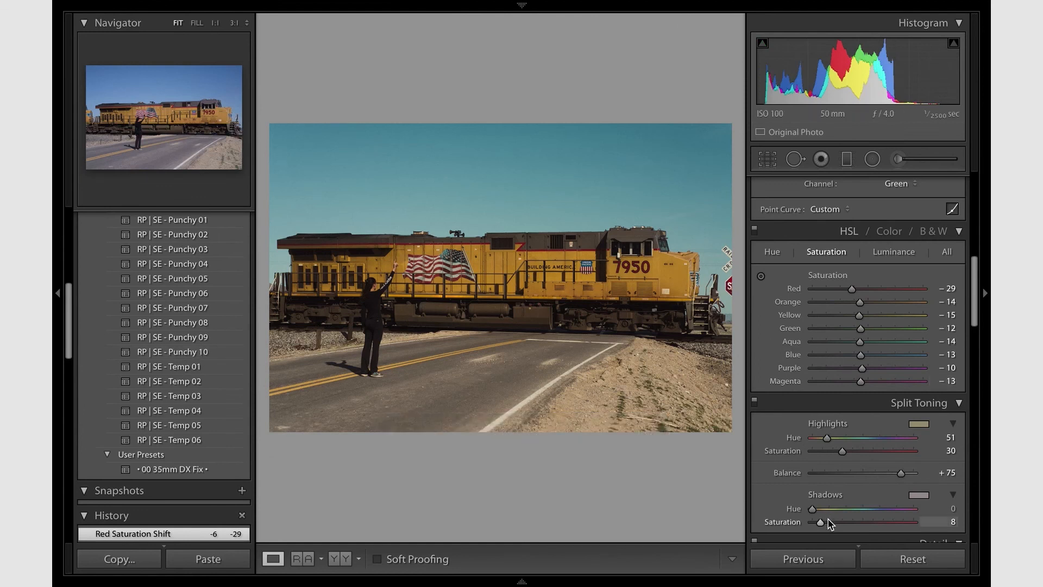
# - Set the split-toning shadow saturation to 16, and compare the photo with the RP | SE - Punchy 10 preset before undoing the preset
pyautogui.moveTo(828, 523); pyautogui.dragTo(828, 523)
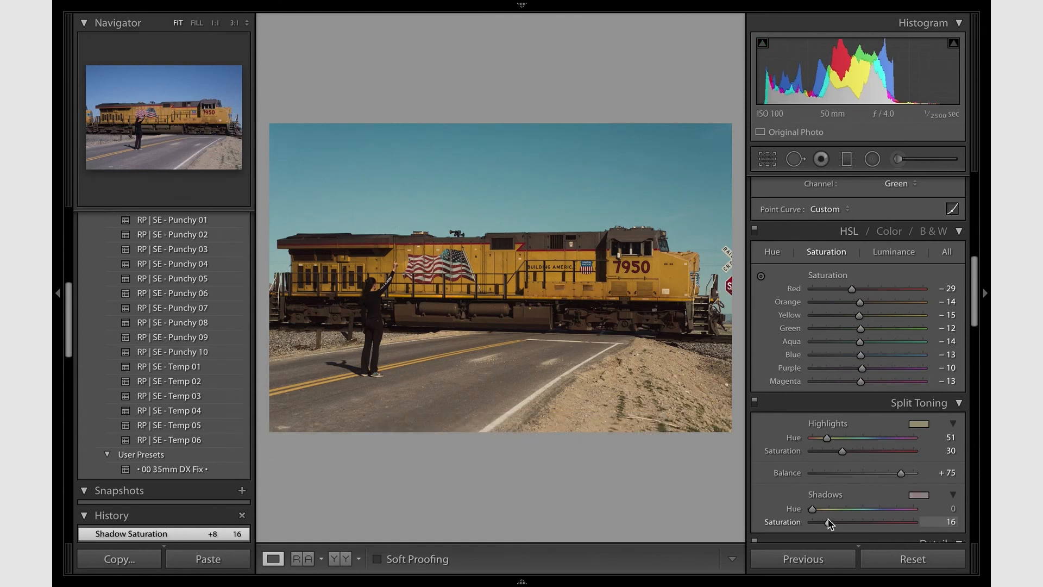
pyautogui.click(196, 352)
pyautogui.hotkey('ctrl', 'z')
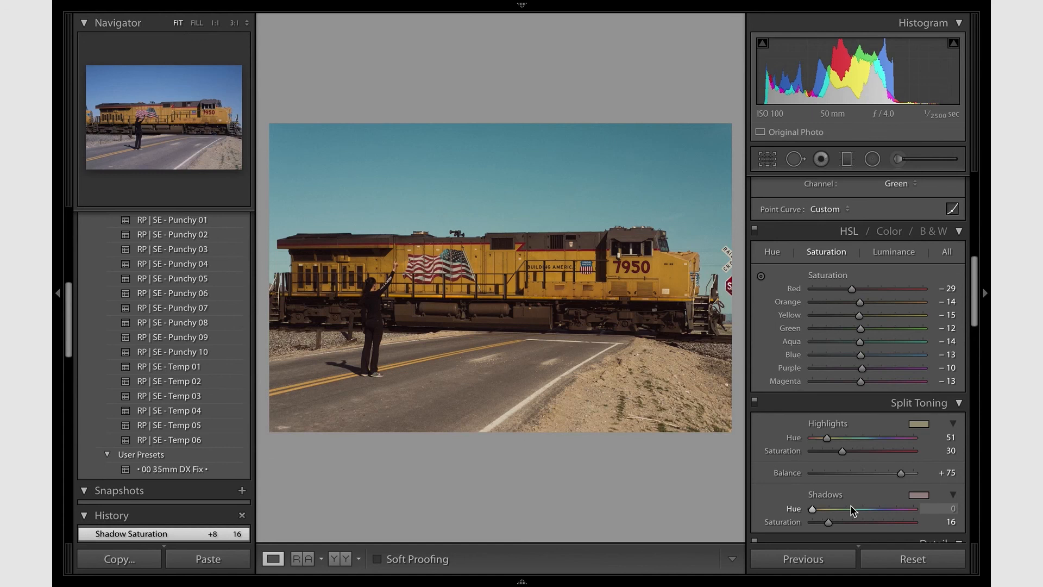
pyautogui.scroll(8, 839, 331)
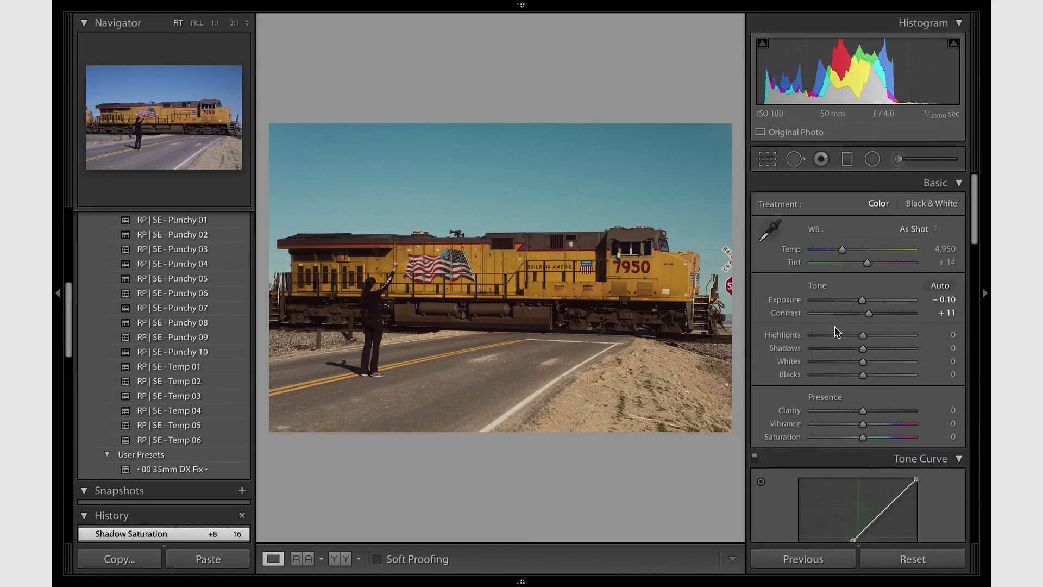